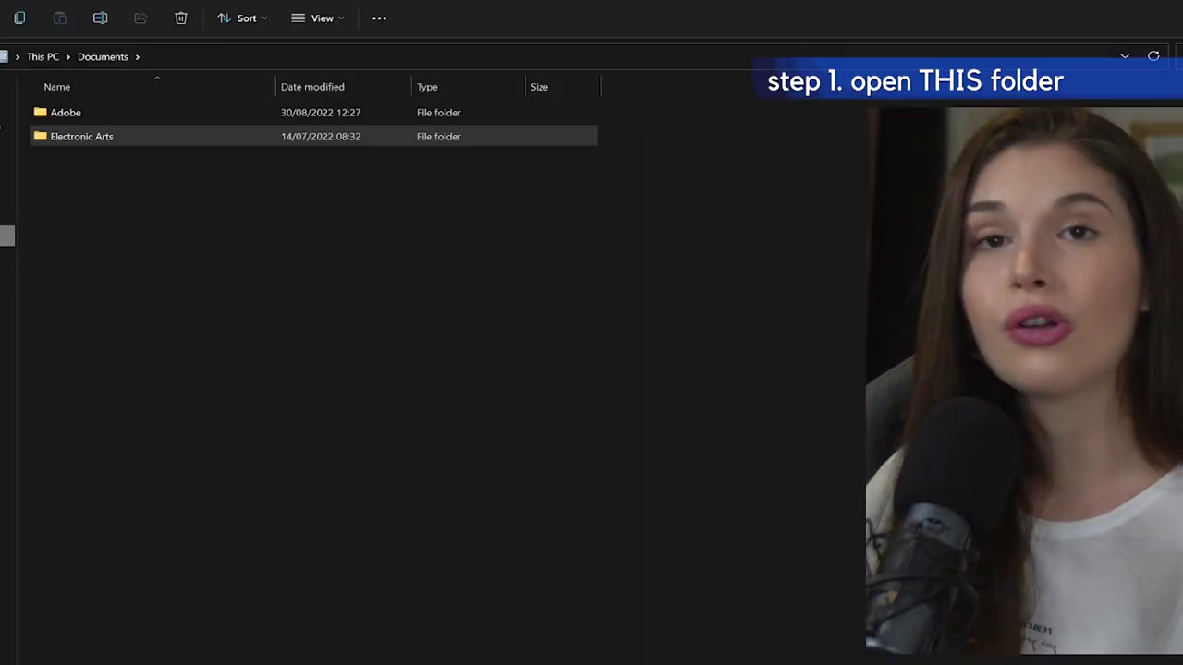
# Open the Mods folder inside Documents > Electronic Arts > The Sims 4.
pyautogui.doubleClick(79, 141)
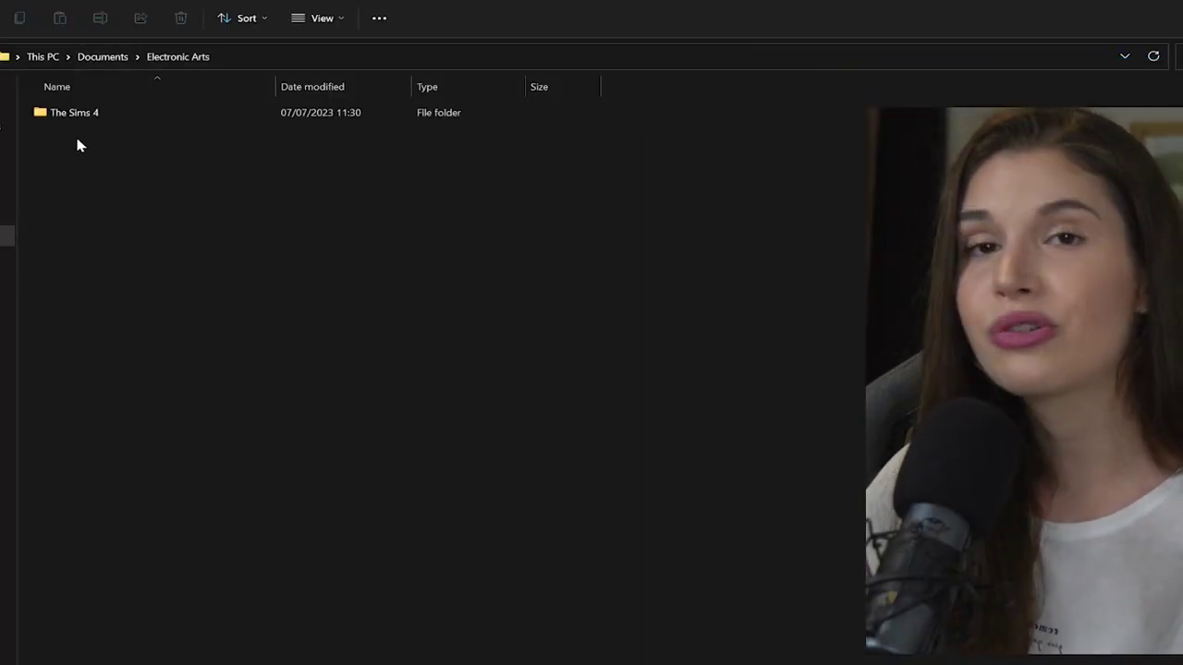
pyautogui.doubleClick(80, 113)
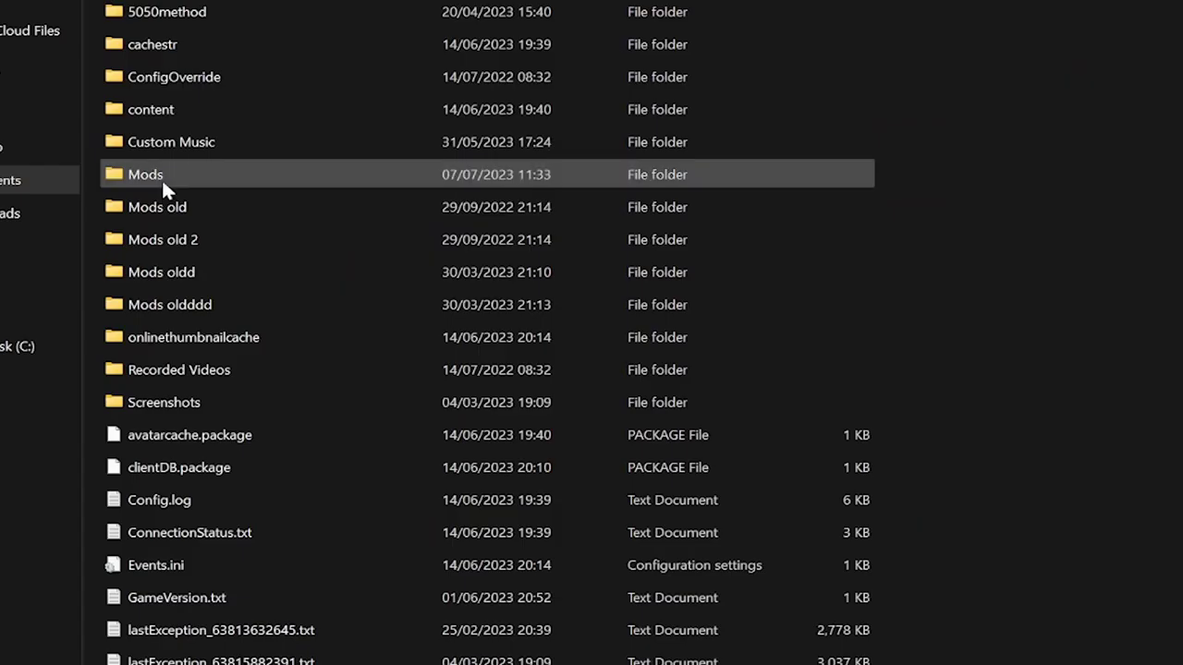
pyautogui.doubleClick(120, 239)
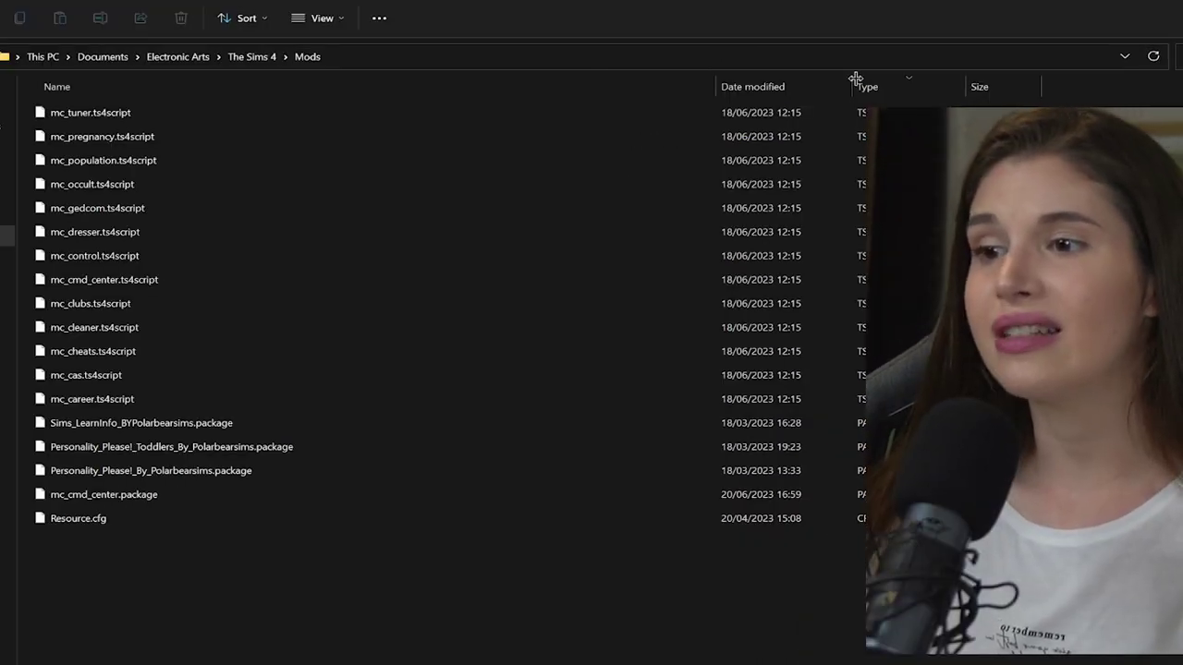
# Sort the Mods files by type and delete all .ts4script files from mc_tuner through mc_career.
pyautogui.click(911, 92)
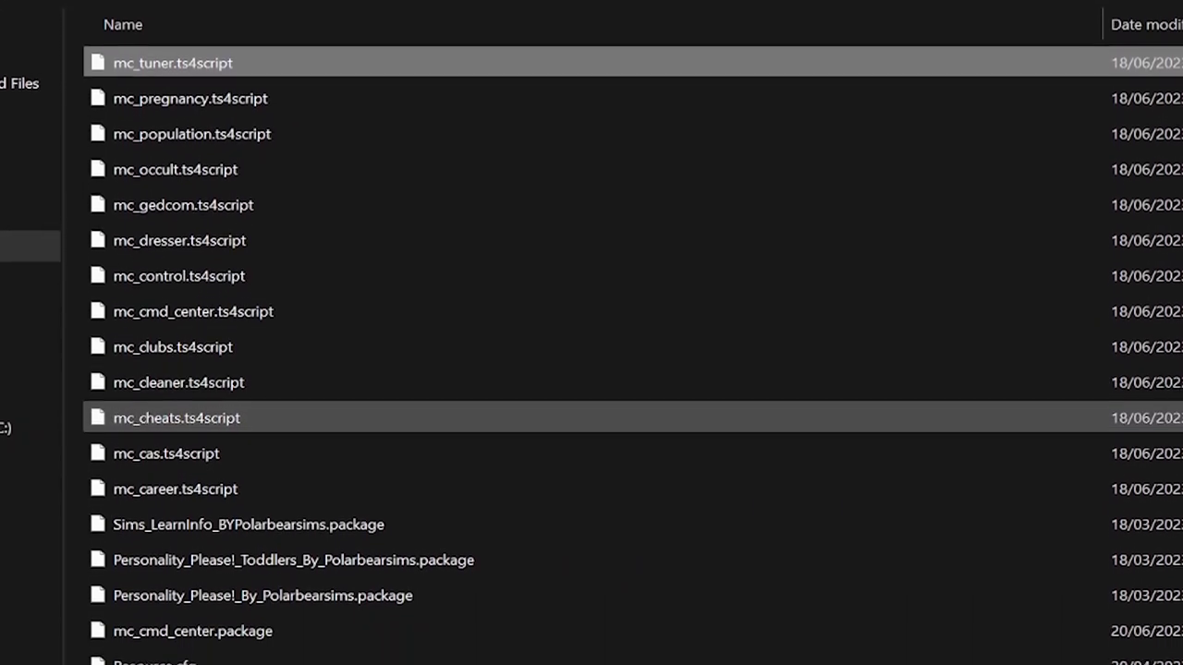
pyautogui.keyDown('shift'); pyautogui.click(176, 489); pyautogui.keyUp('shift')
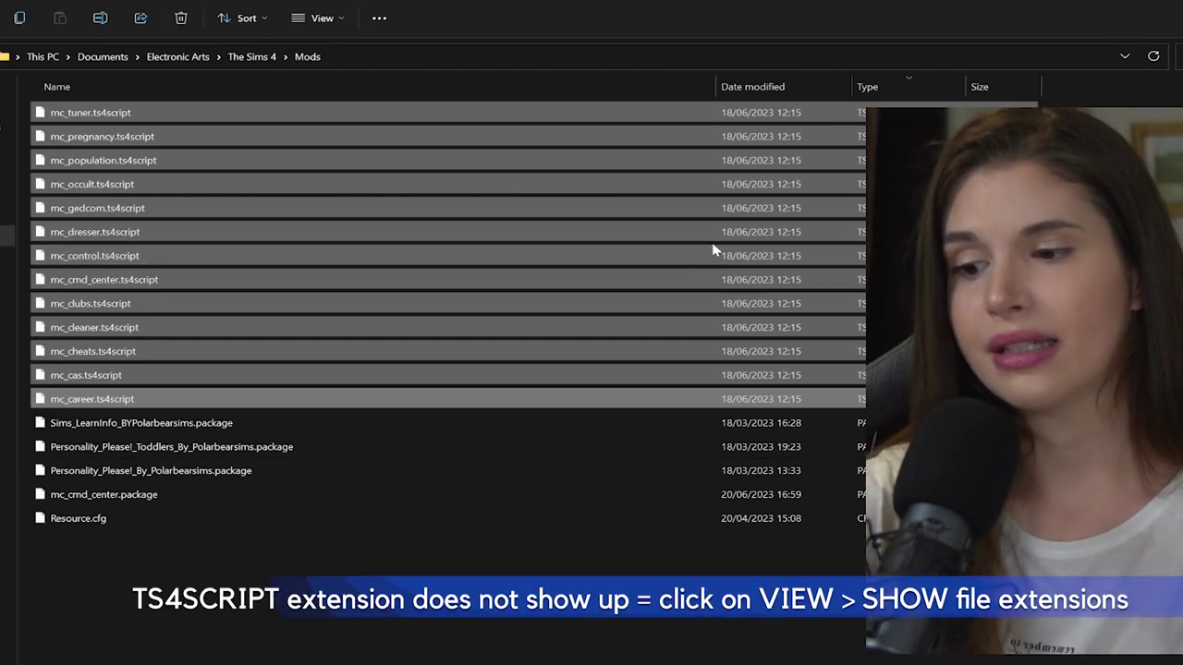
pyautogui.rightClick(656, 279)
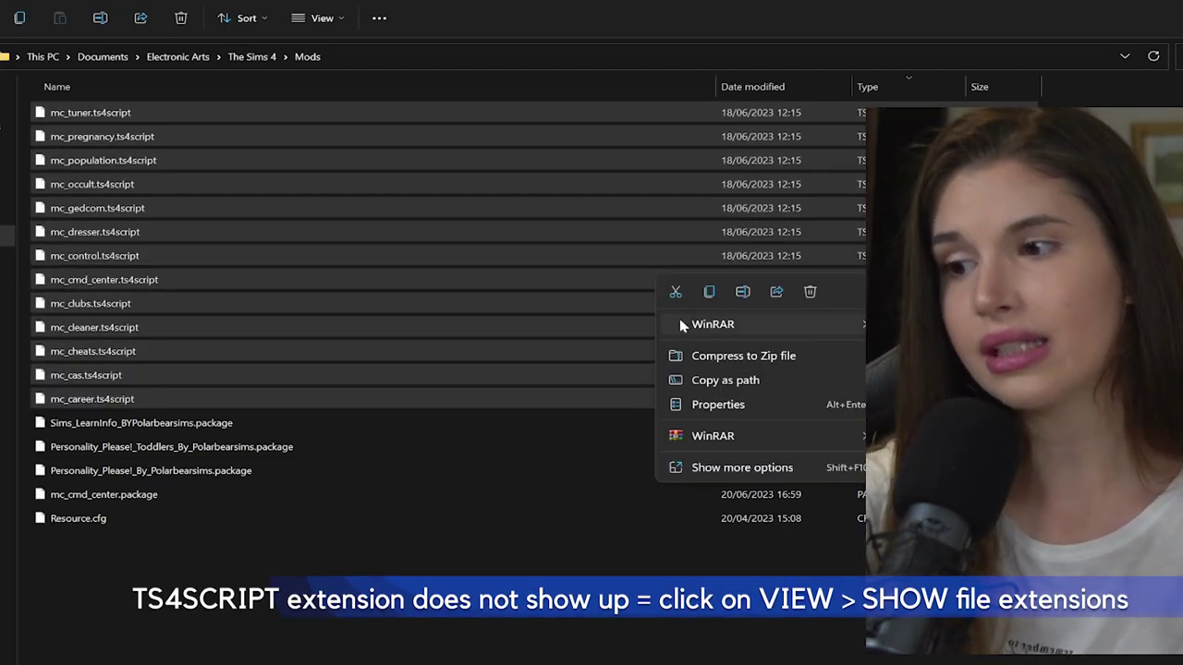
pyautogui.click(809, 292)
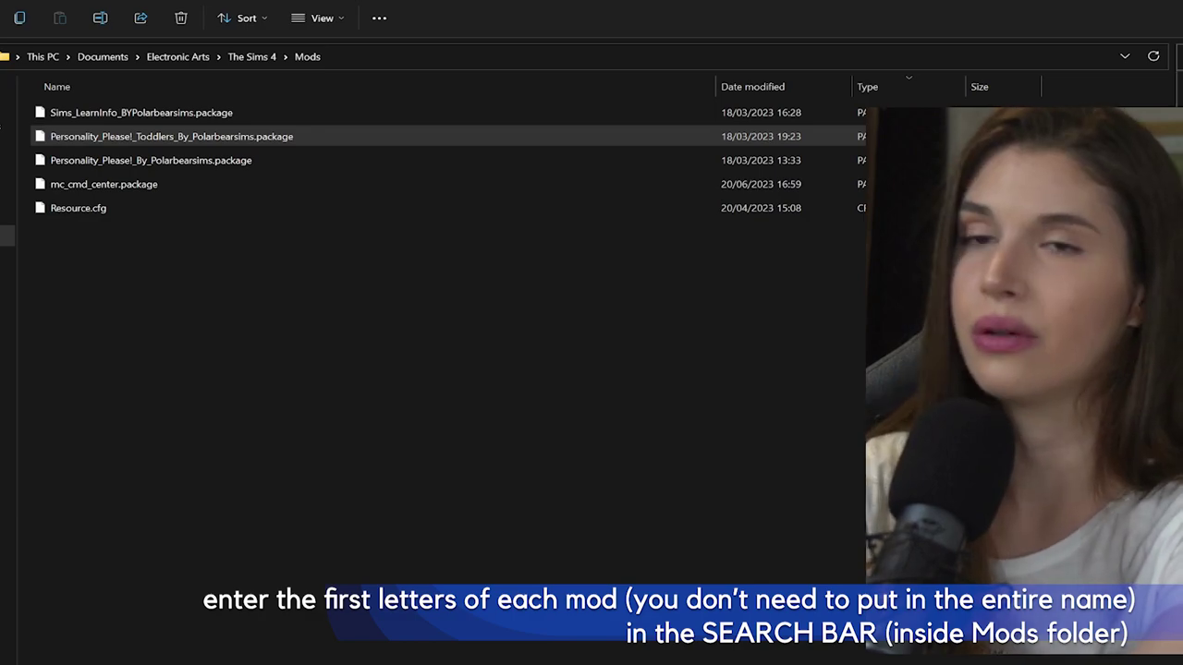
# Search the Mods folder for "mc" and delete the leftover mc_cmd_center.package file.
pyautogui.write('mc')
pyautogui.press('Return')
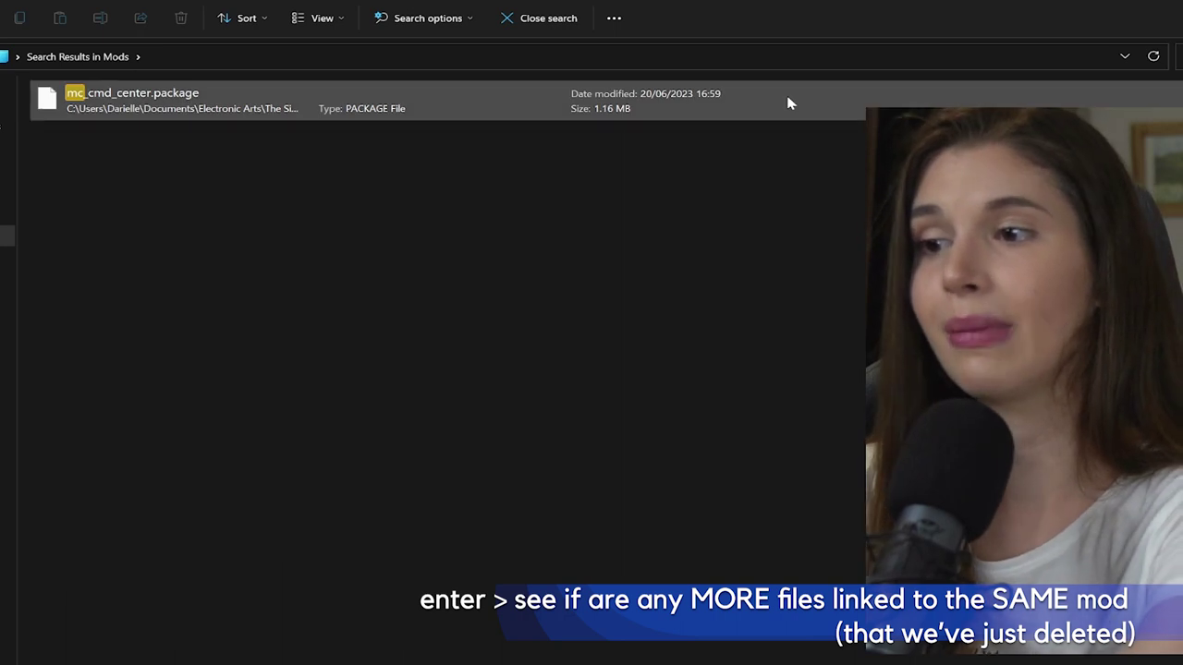
pyautogui.click(791, 102)
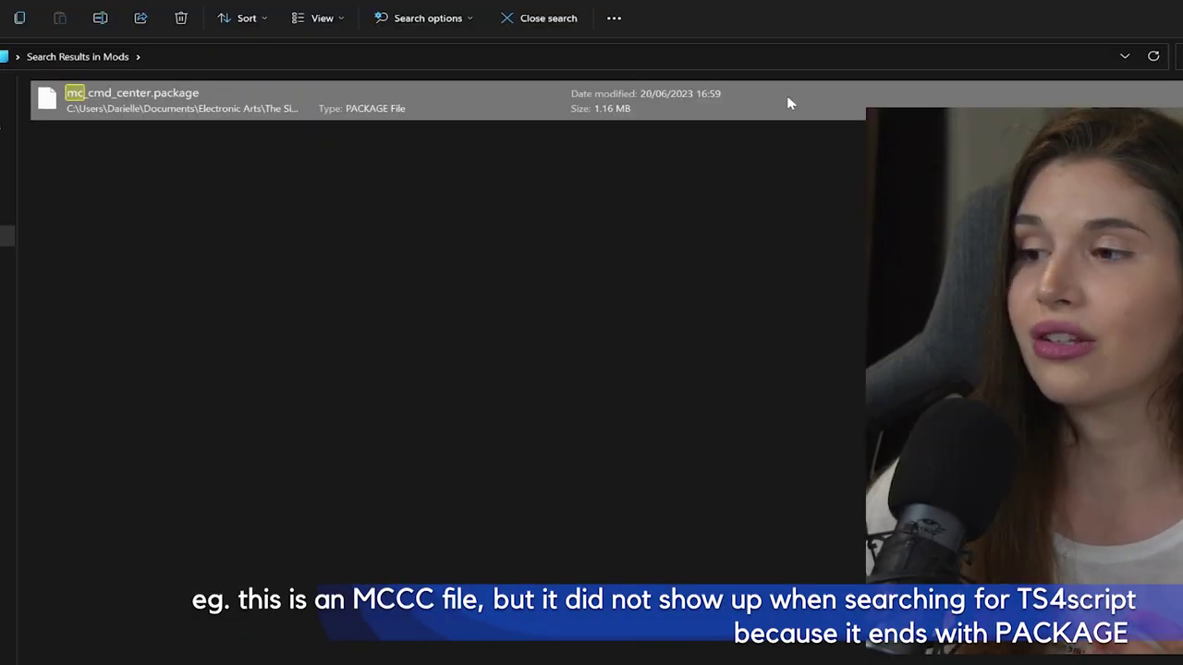
pyautogui.rightClick(772, 105)
pyautogui.press('Escape')
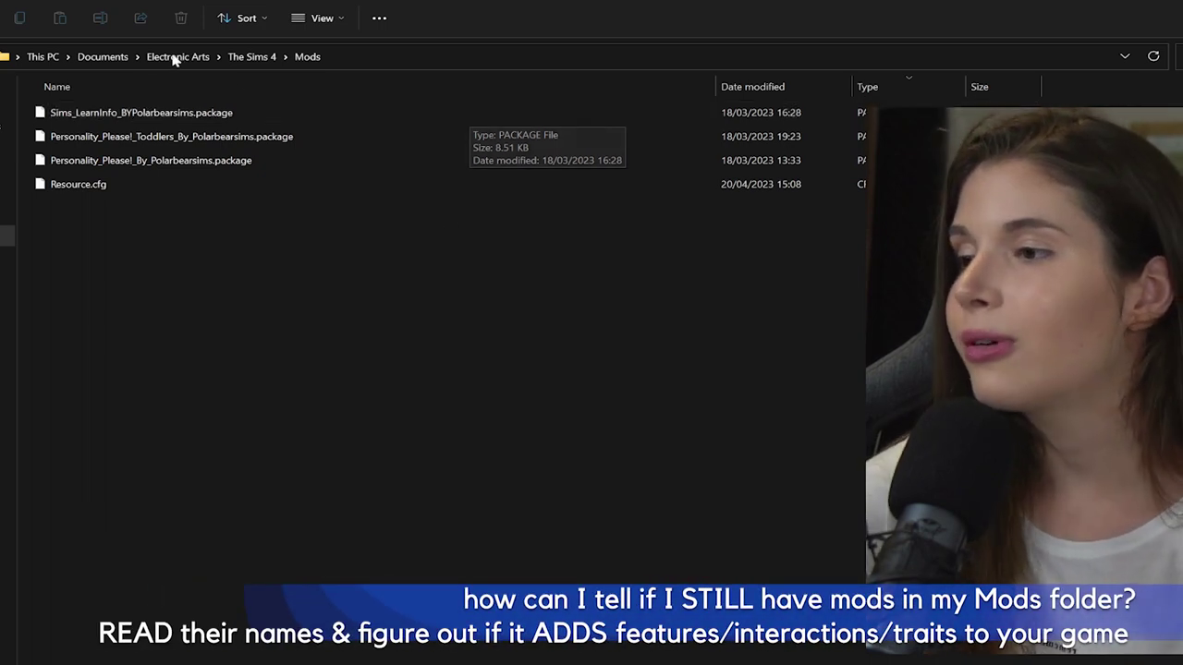
pyautogui.click(139, 122)
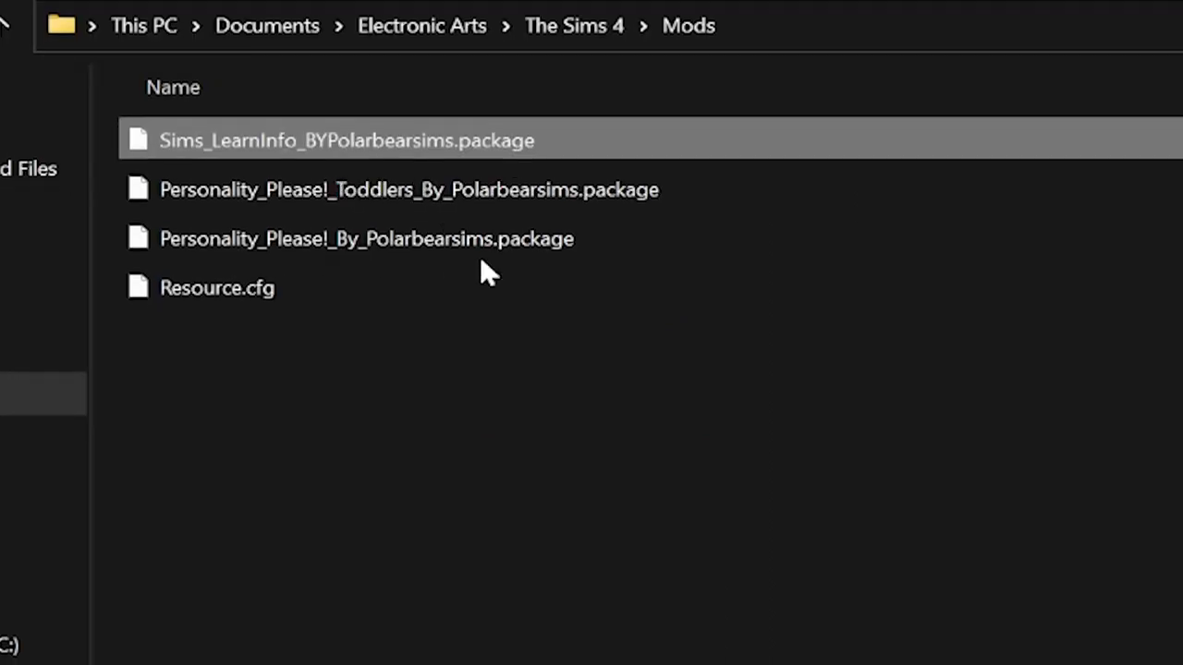
pyautogui.keyDown('shift'); pyautogui.click(554, 242); pyautogui.keyUp('shift')
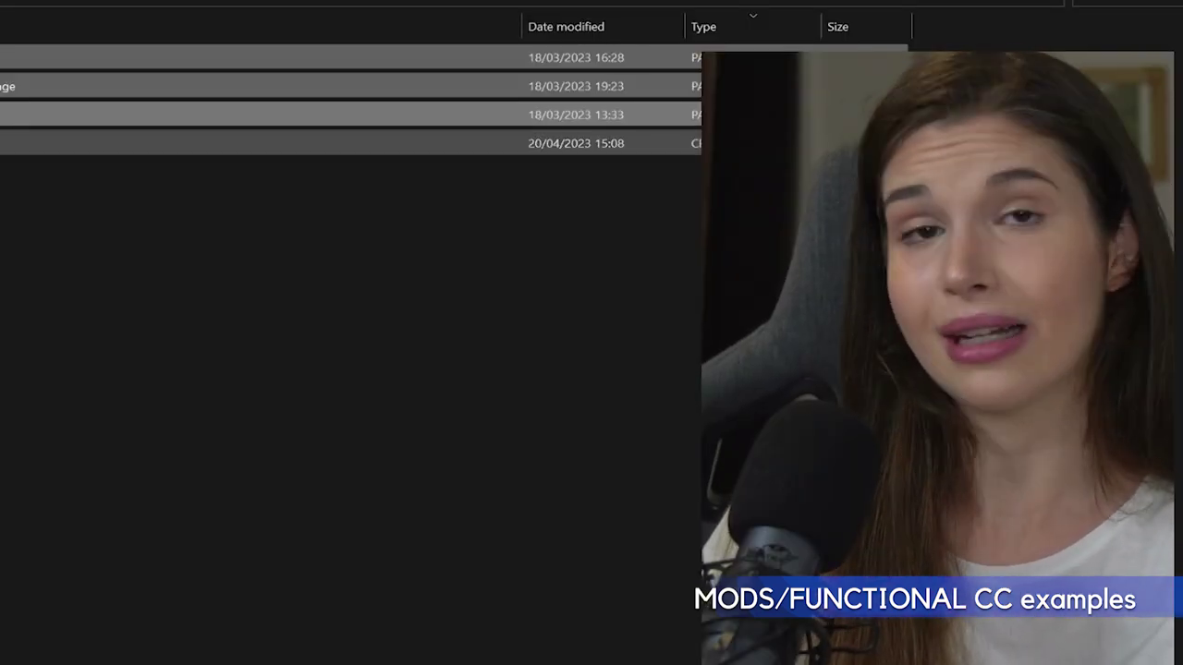
pyautogui.click(0, 360)
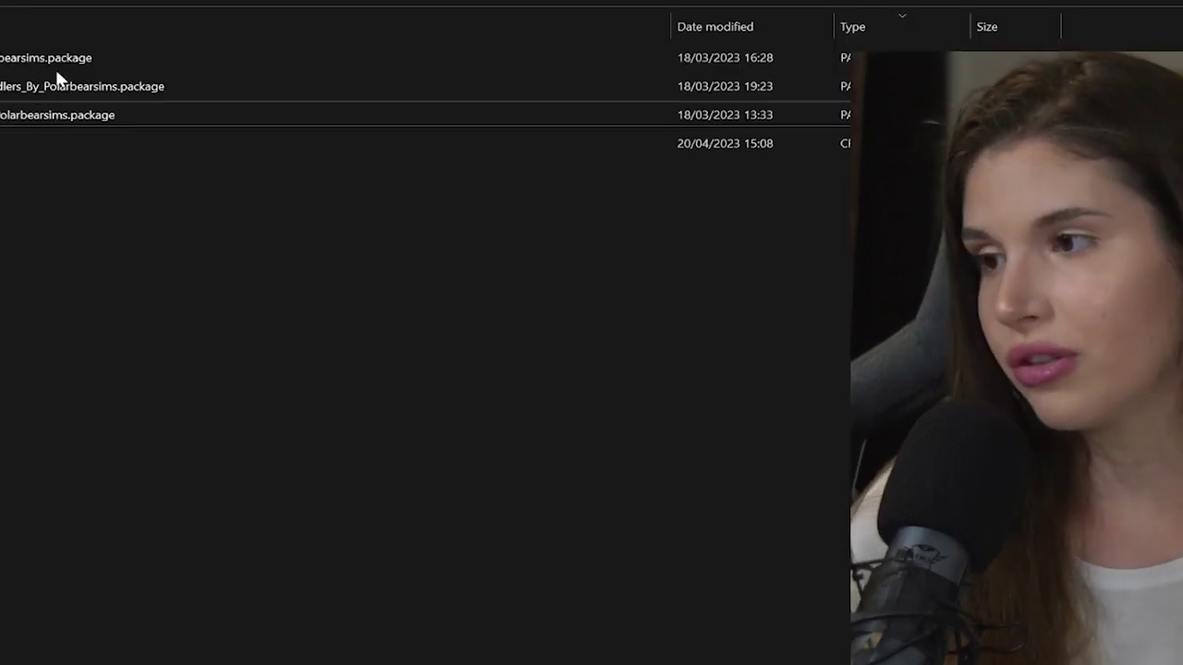
# Delete the Sims_LearnInfo, Personality_Please!_Toddlers and Personality_Please! package files, keeping only Resource.cfg in the Mods folder.
pyautogui.click(114, 112)
pyautogui.press('Delete')
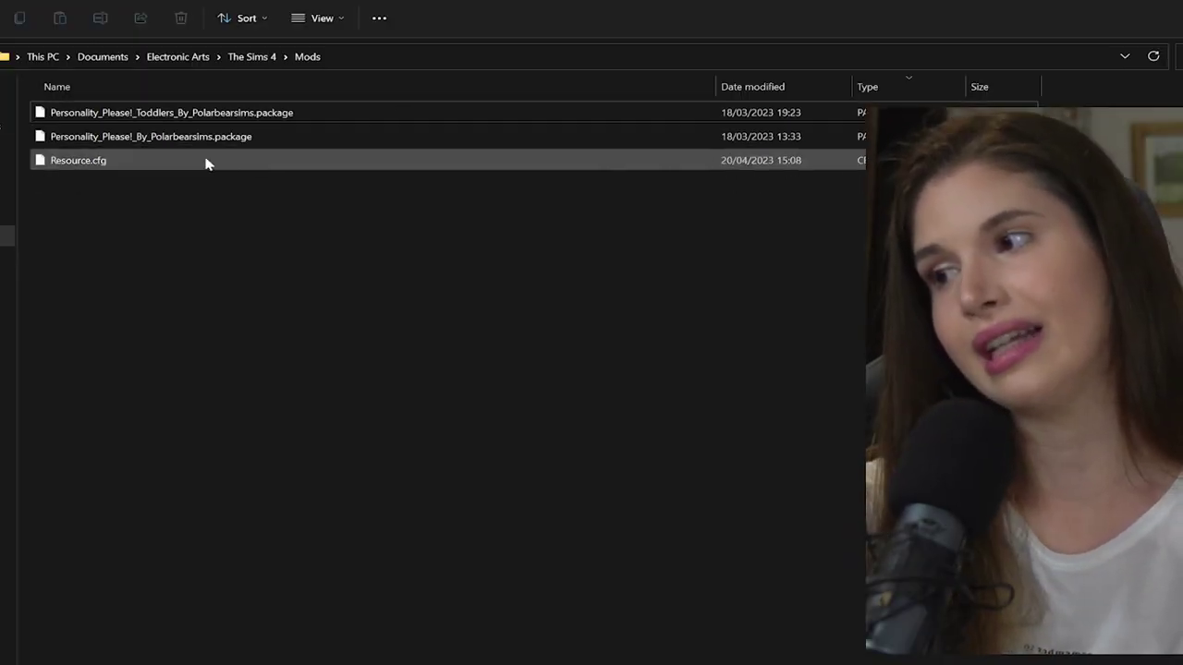
pyautogui.click(196, 113)
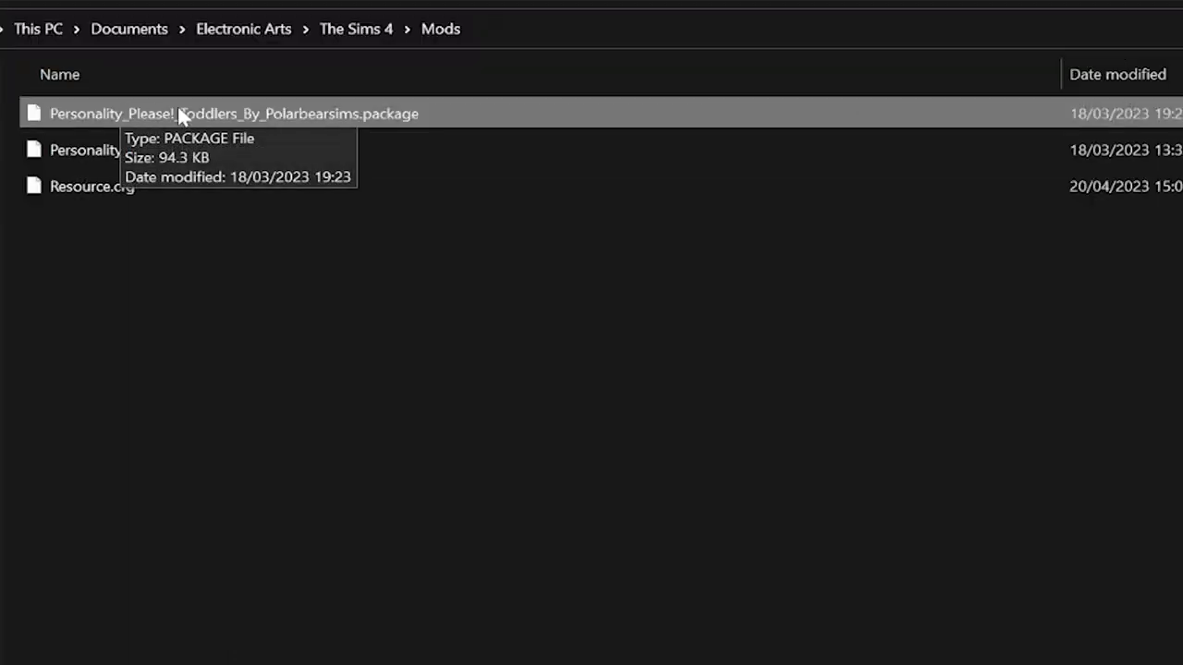
pyautogui.press('Delete')
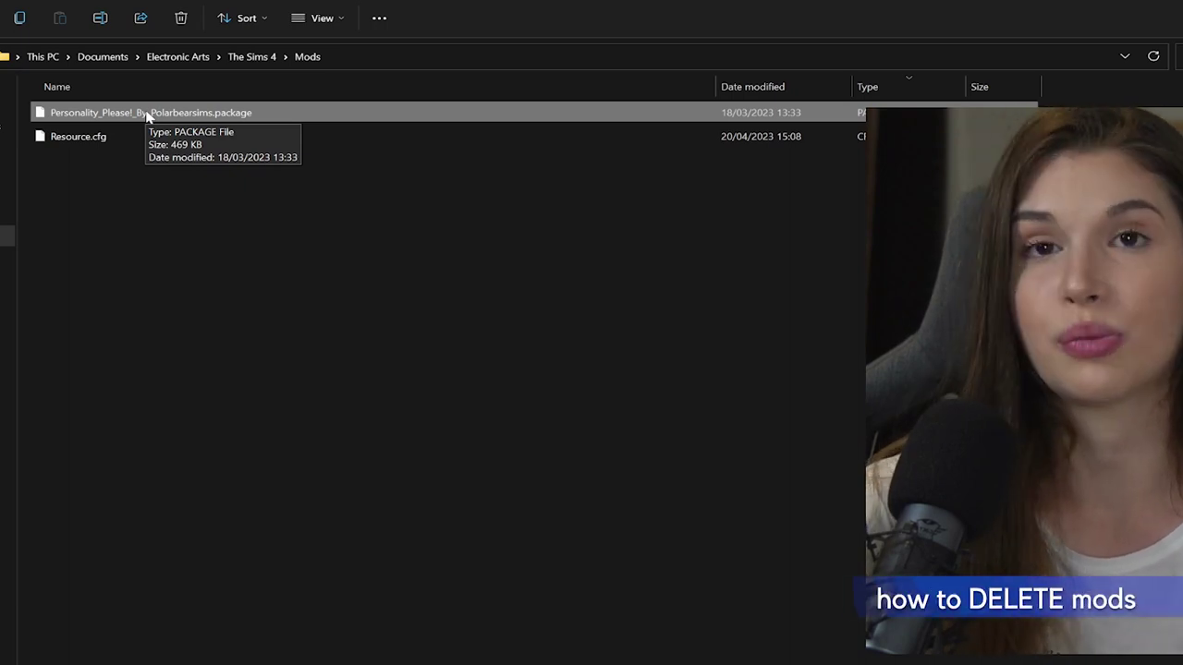
pyautogui.press('Delete')
pyautogui.rightClick(216, 215)
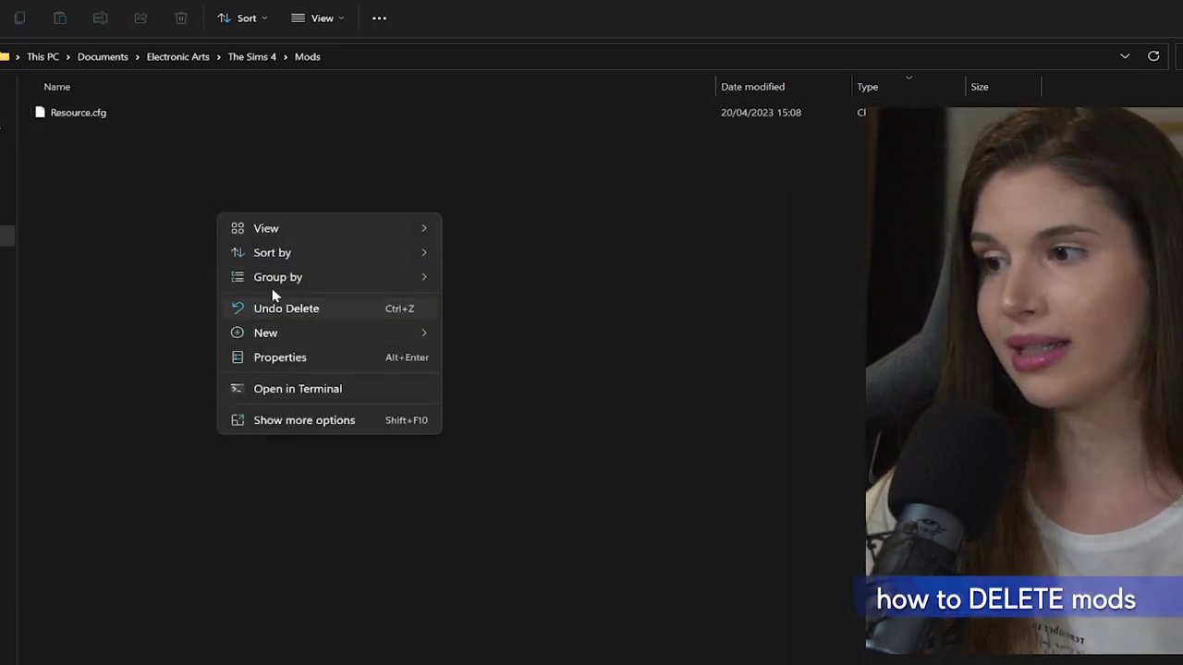
pyautogui.rightClick(130, 158)
pyautogui.moveTo(190, 203)
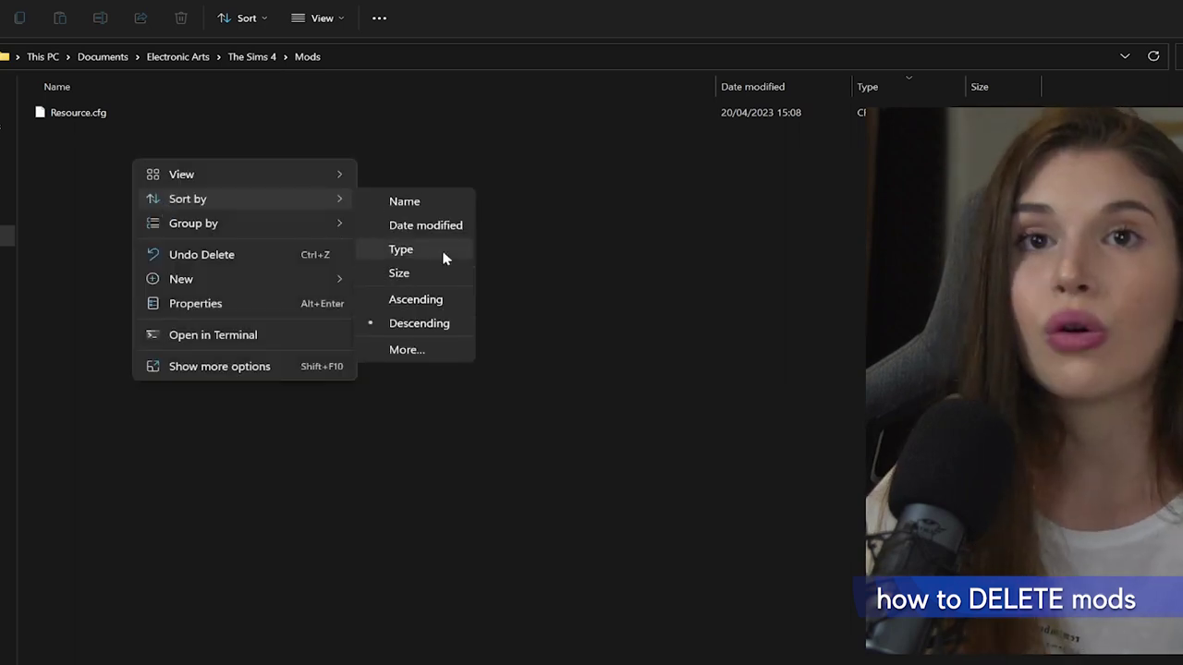
pyautogui.click(639, 283)
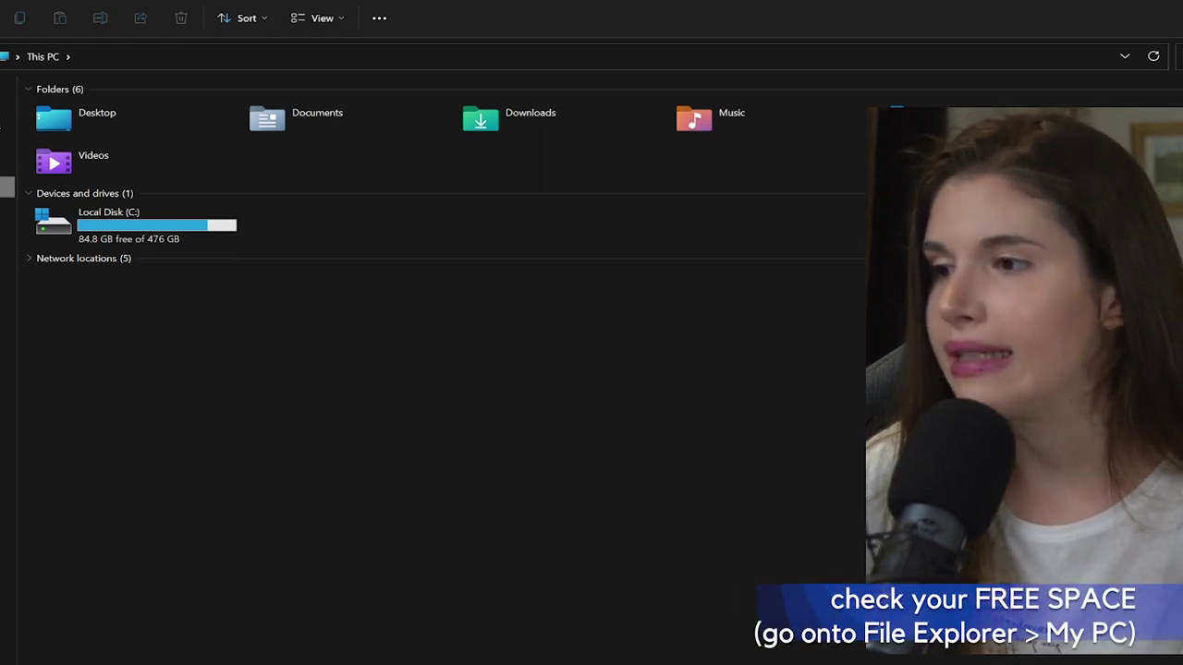
# Check the free space on Local Disk (C:) in This PC.
pyautogui.click(125, 239)
pyautogui.moveTo(115, 241)
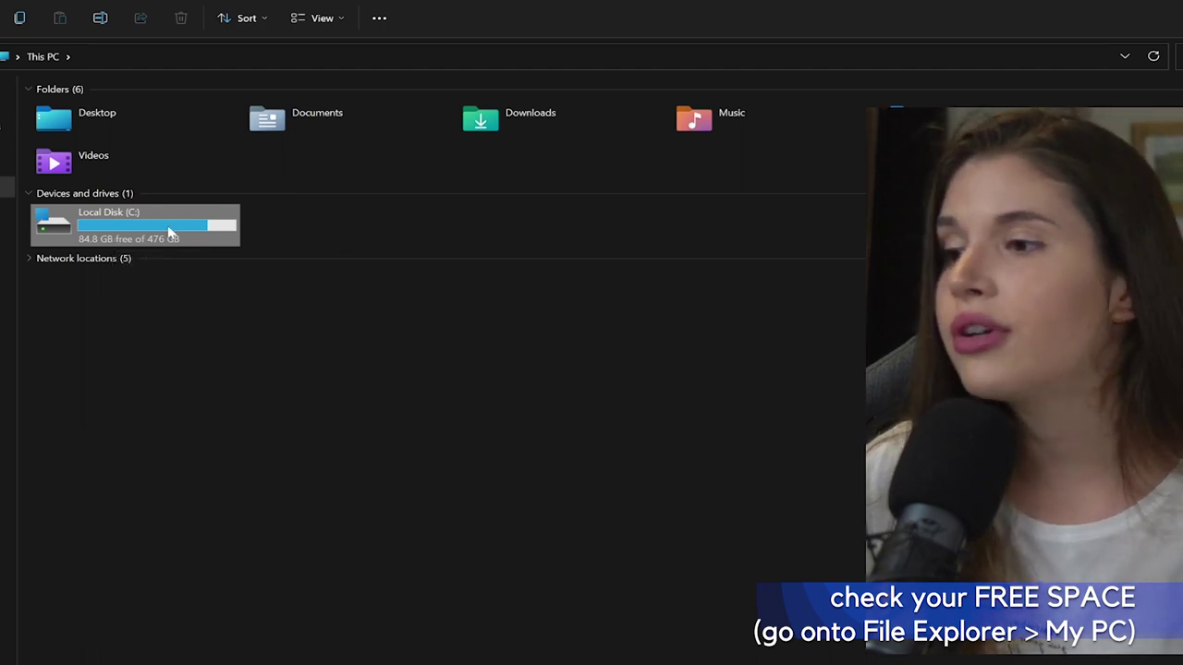
pyautogui.moveTo(187, 233)
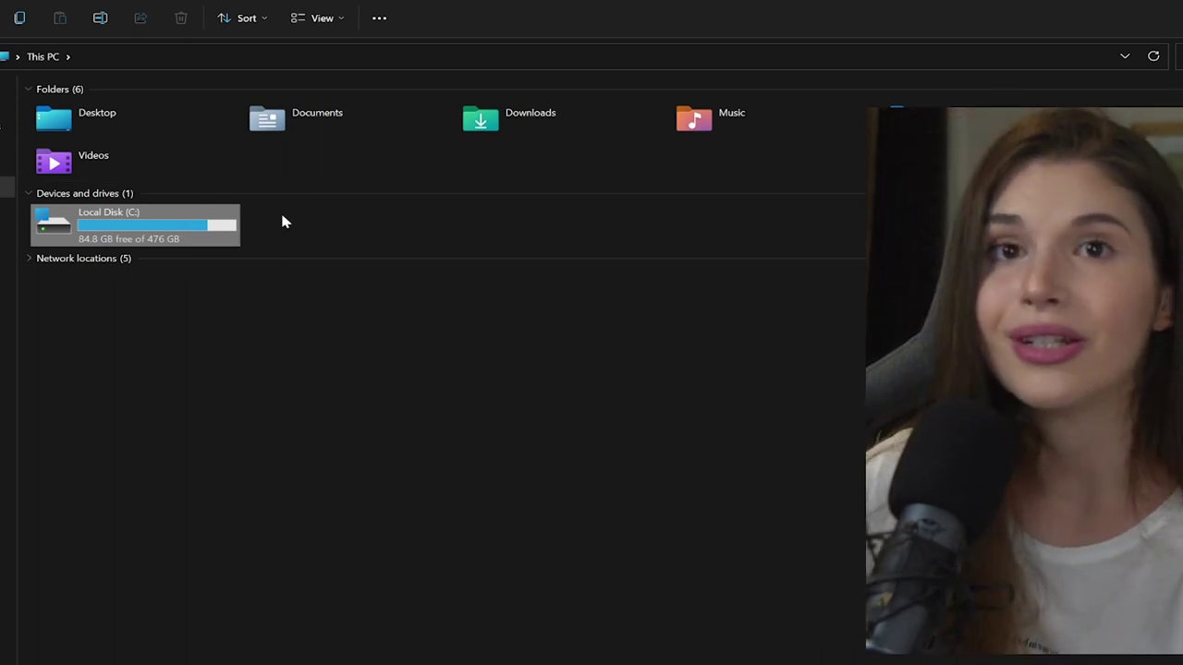
pyautogui.click(233, 323)
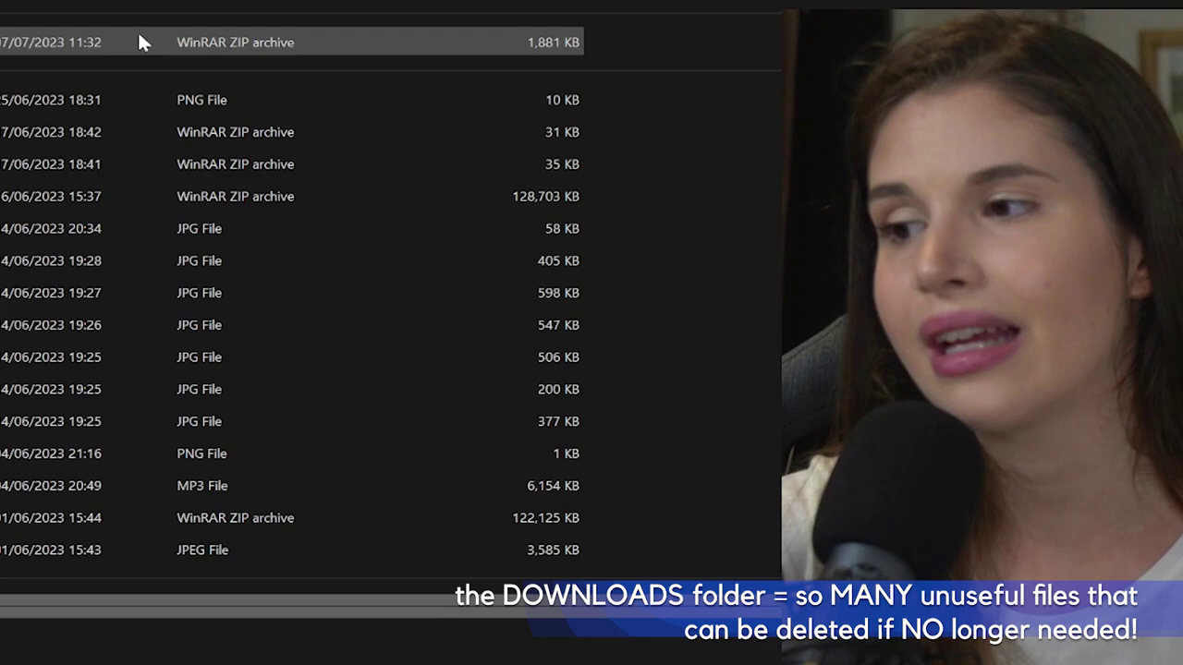
# Delete the newest ZIP archive, the JPG images and download.png from the Downloads folder.
pyautogui.press('Delete')
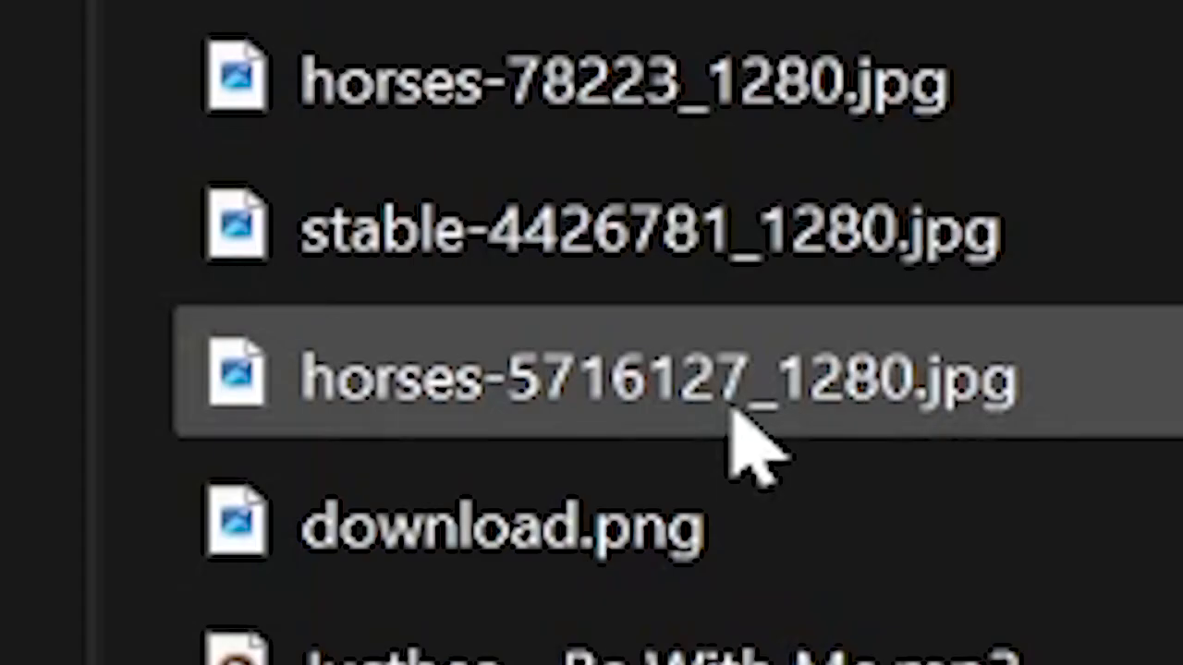
pyautogui.click(734, 409)
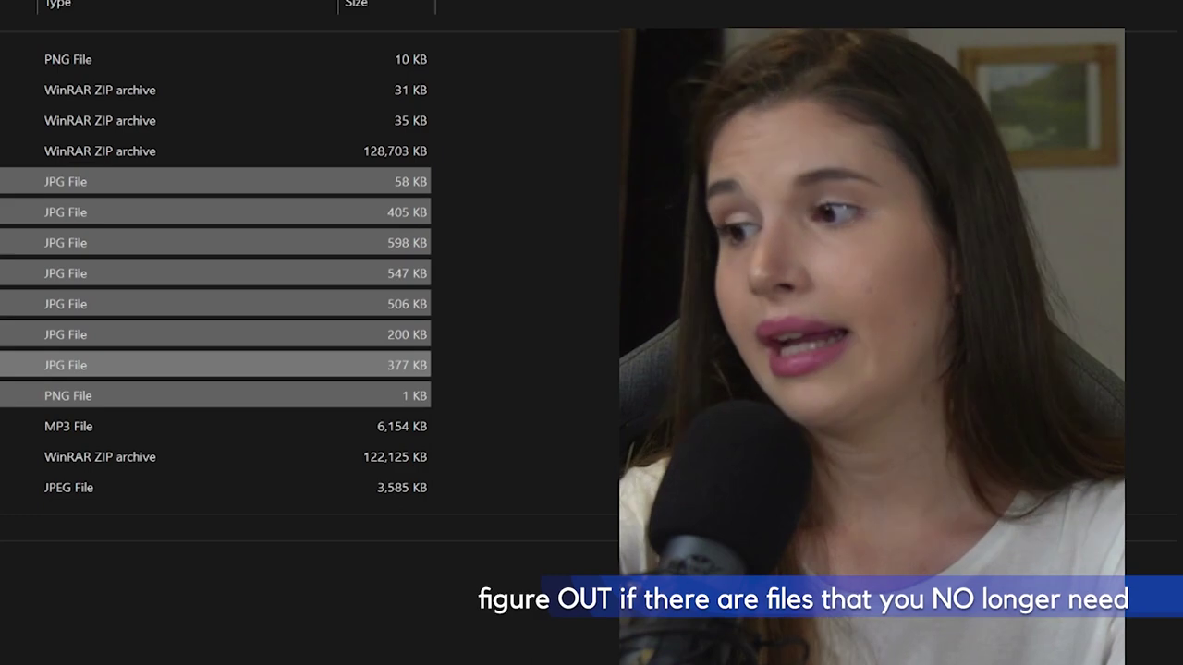
pyautogui.press('Delete')
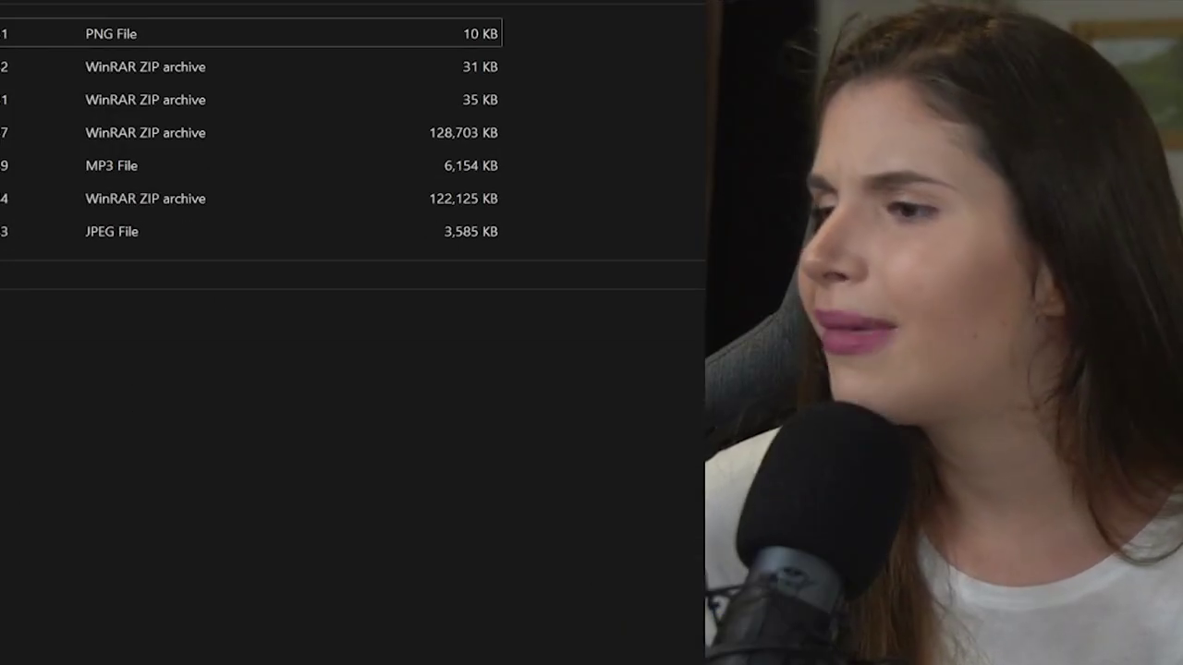
# Check the size of the Downloads folder in its properties and close them.
pyautogui.rightClick(4, 268)
pyautogui.click(28, 451)
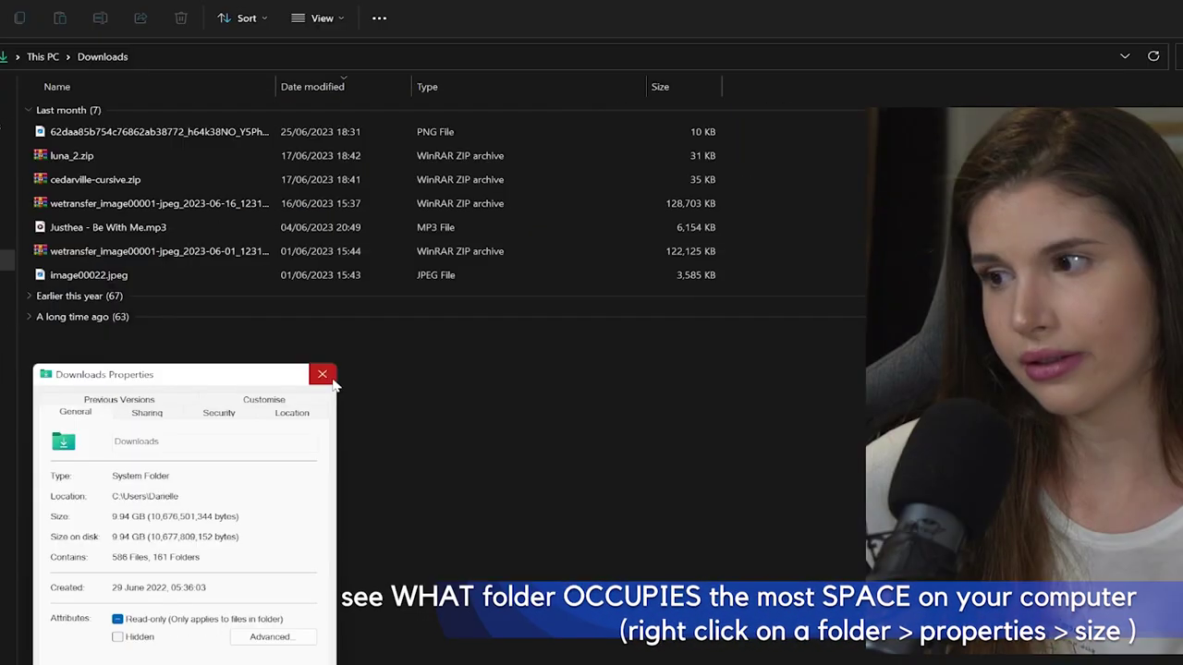
pyautogui.click(588, 342)
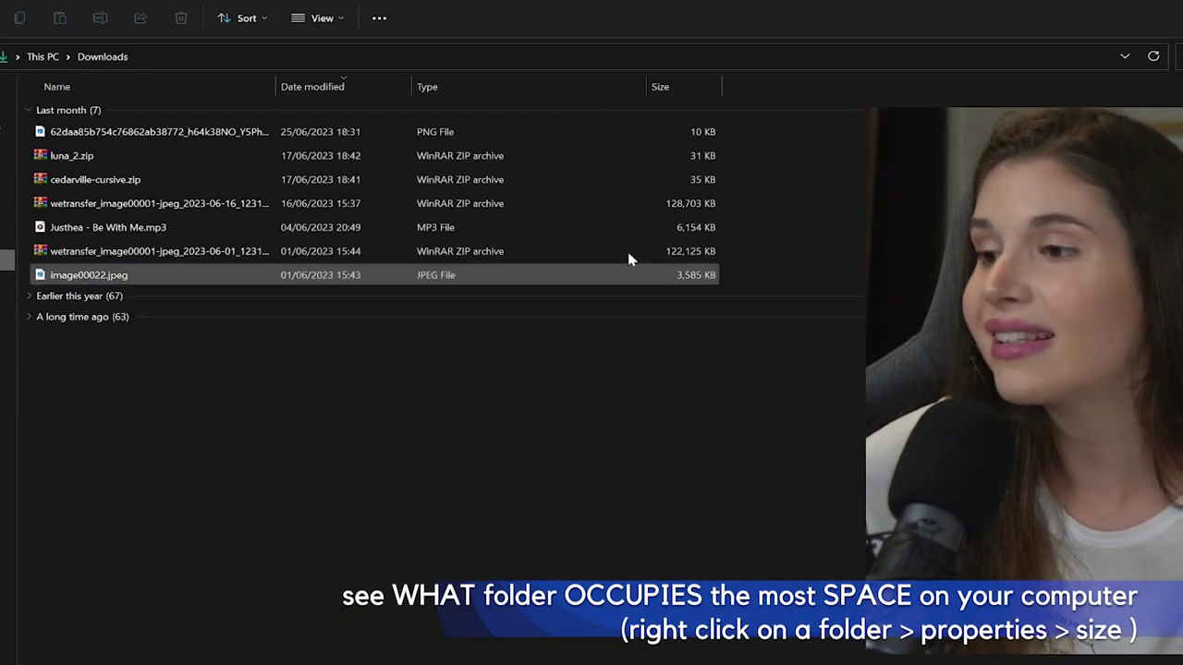
# Look over the files cluttering the desktop, then return to the folder window and open the Desktop folder.
pyautogui.click(1156, 9)
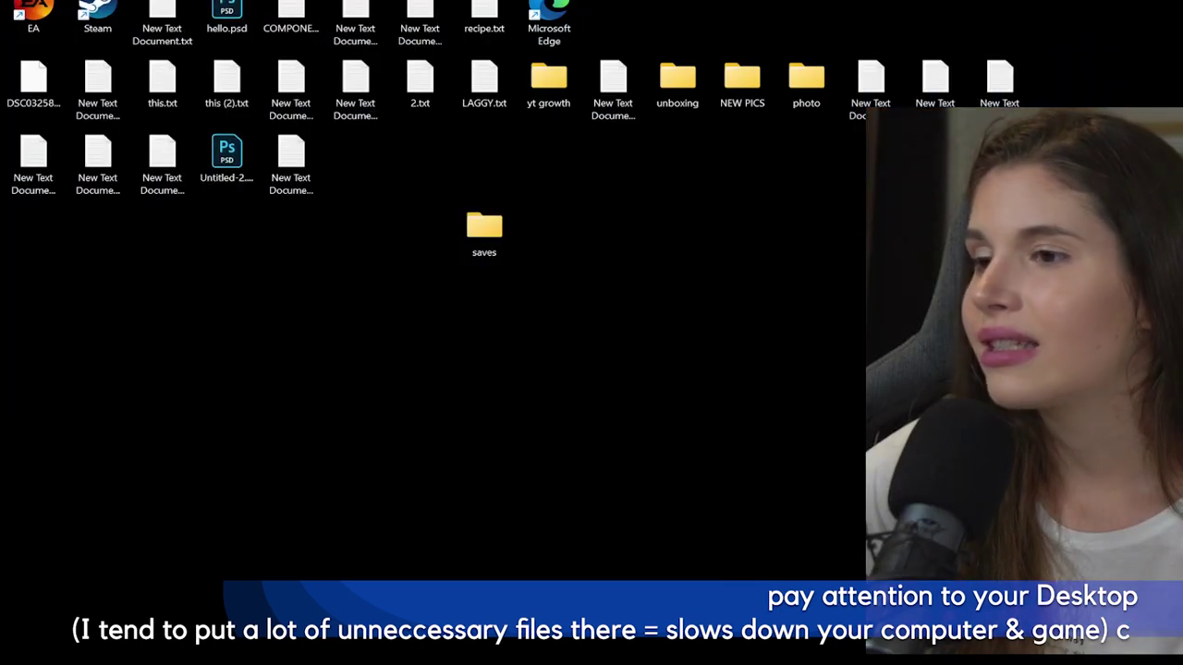
pyautogui.moveTo(1016, 5); pyautogui.dragTo(28, 378)
pyautogui.click(317, 431)
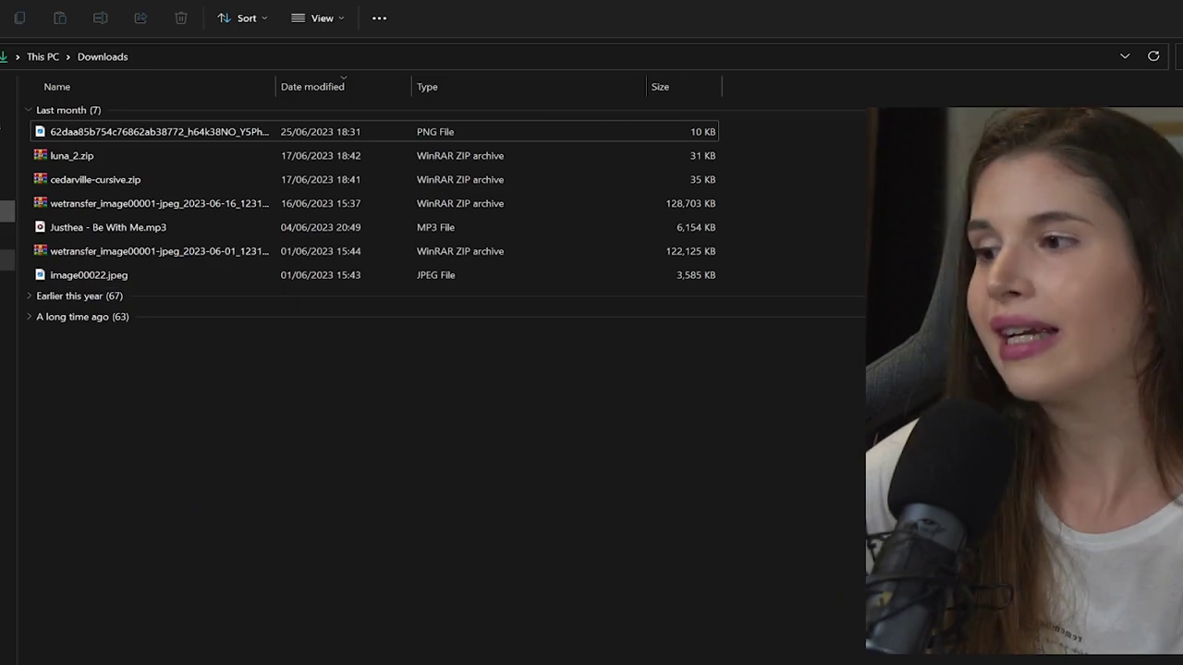
pyautogui.click(8, 211)
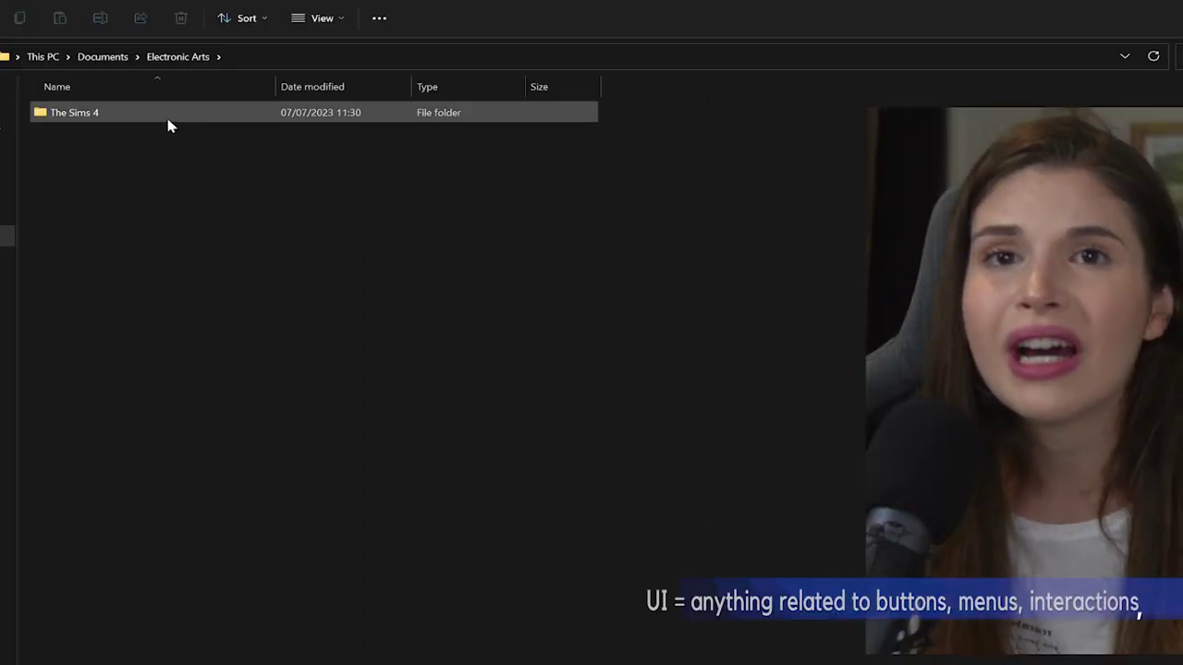
# Go back into The Sims 4 folder under Electronic Arts and open its Mods folder.
pyautogui.doubleClick(145, 113)
pyautogui.doubleClick(285, 360)
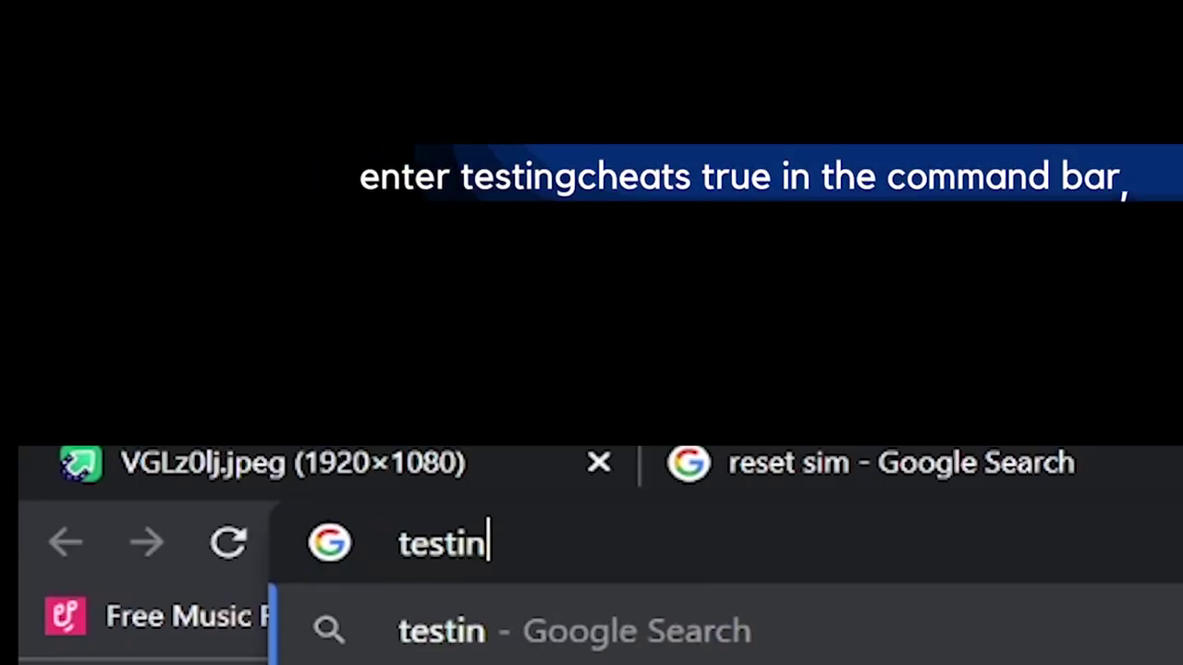
# Switch to the browser and enter the cheat text "testingcheats true" in the address bar.
pyautogui.write('gcheat')
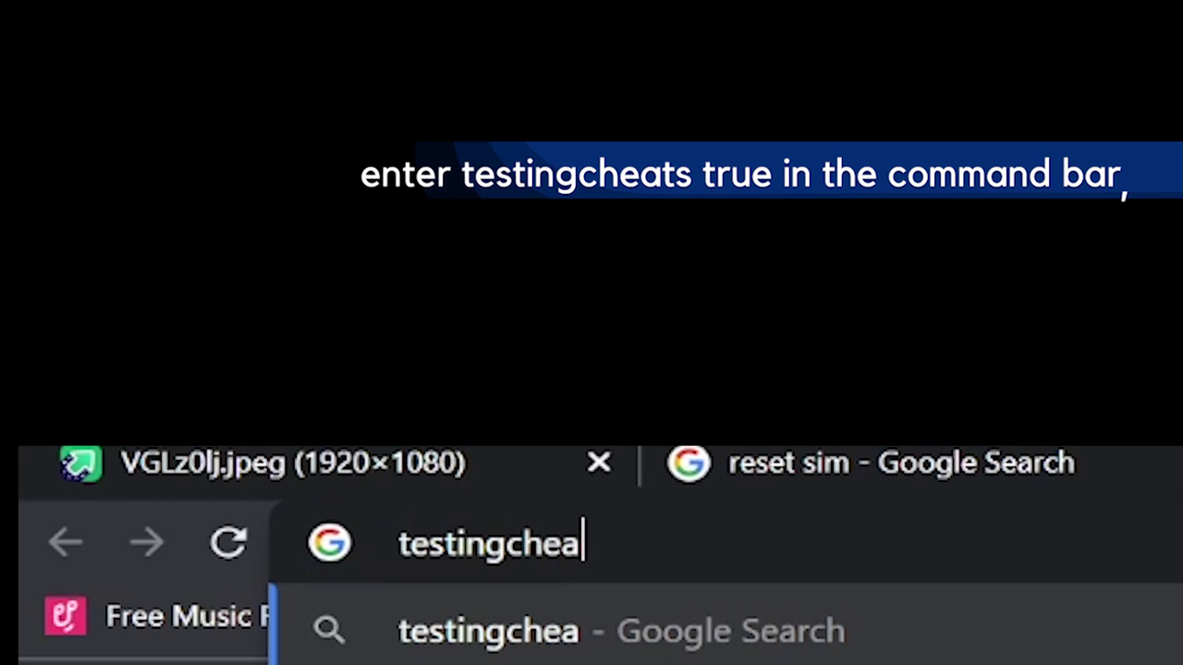
pyautogui.write('s true')
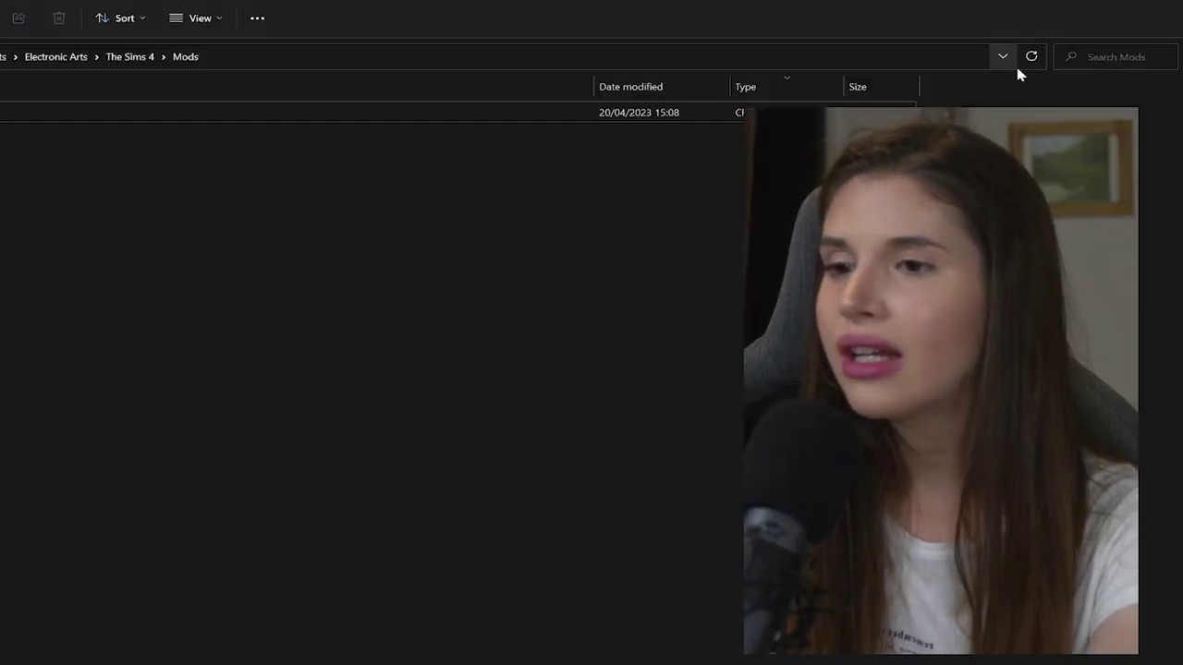
# Search the Mods folder for "ui".
pyautogui.click(1088, 54)
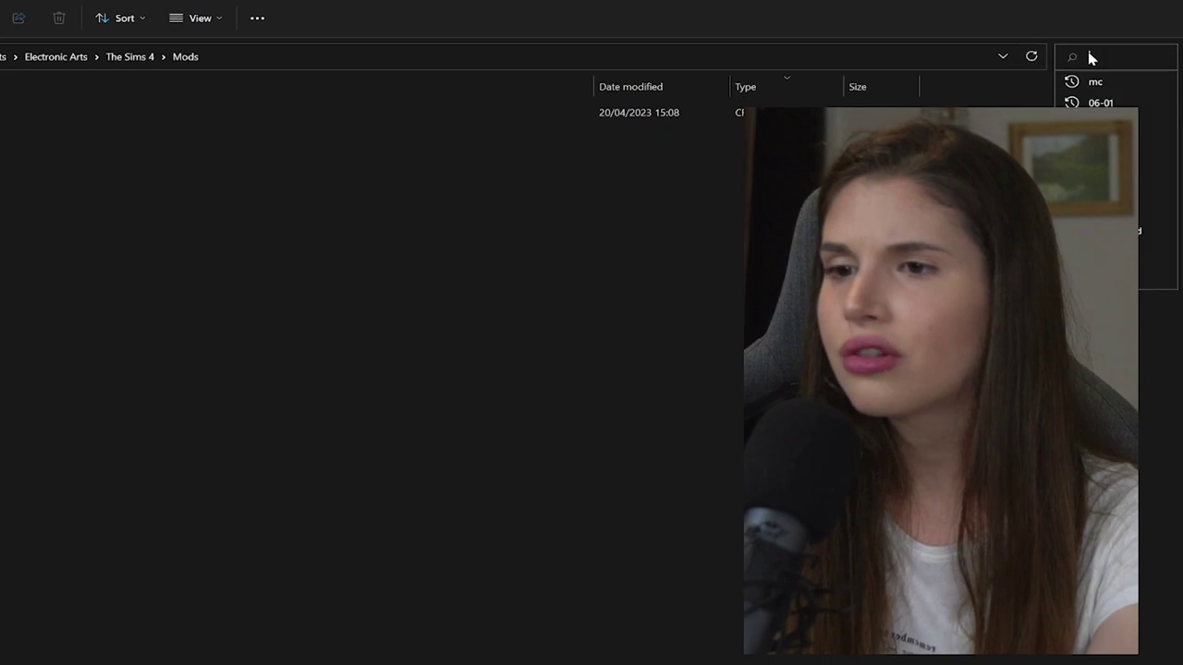
pyautogui.write('ui')
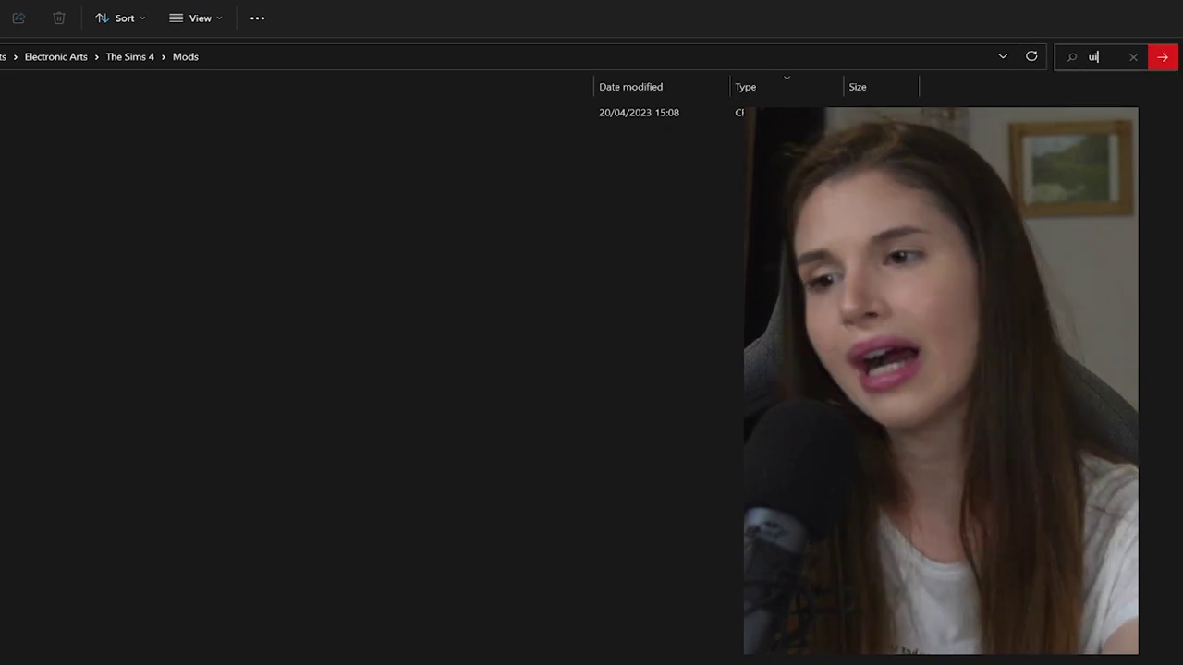
pyautogui.click(1161, 56)
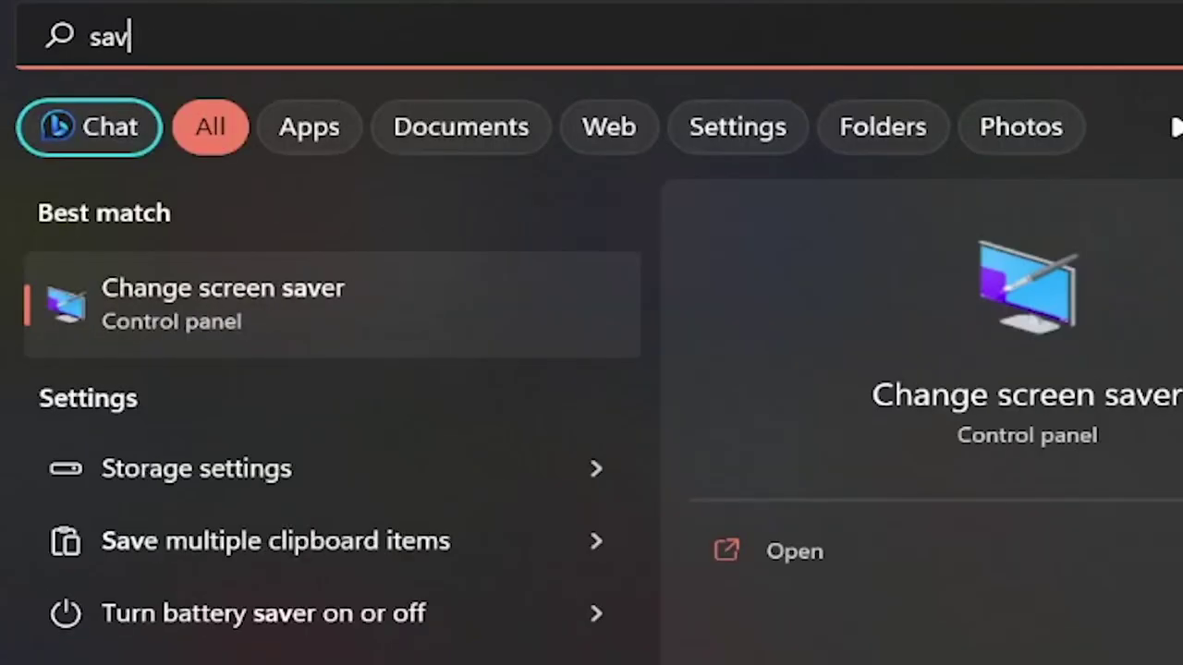
# Search the computer for the "saves" folder and for the "tray" folder.
pyautogui.write('es')
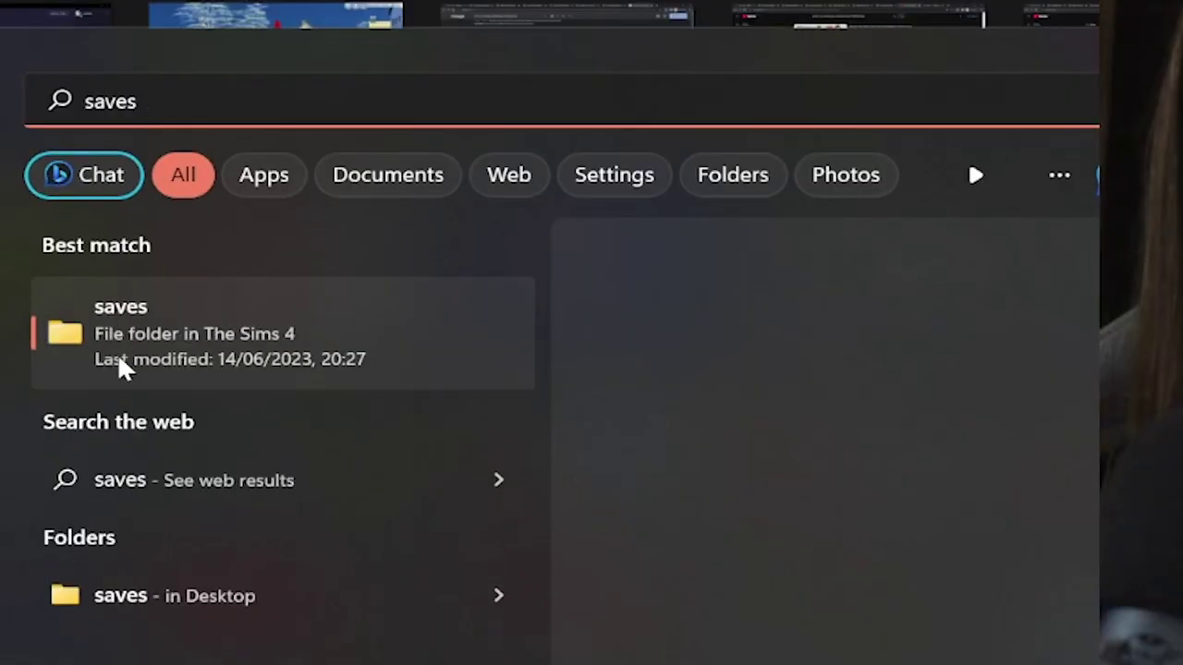
pyautogui.hotkey('ctrl', 'a')
pyautogui.write('tray')
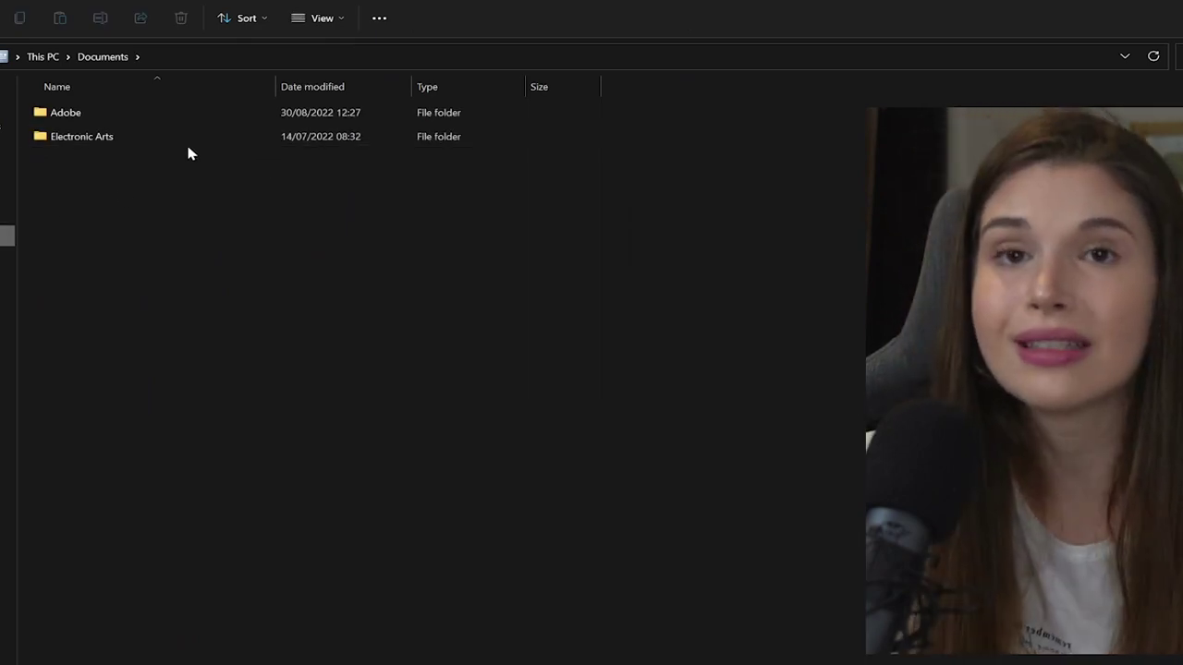
# Open The Sims 4 folder under Electronic Arts in Documents, and search the computer for "tray".
pyautogui.doubleClick(179, 137)
pyautogui.doubleClick(139, 117)
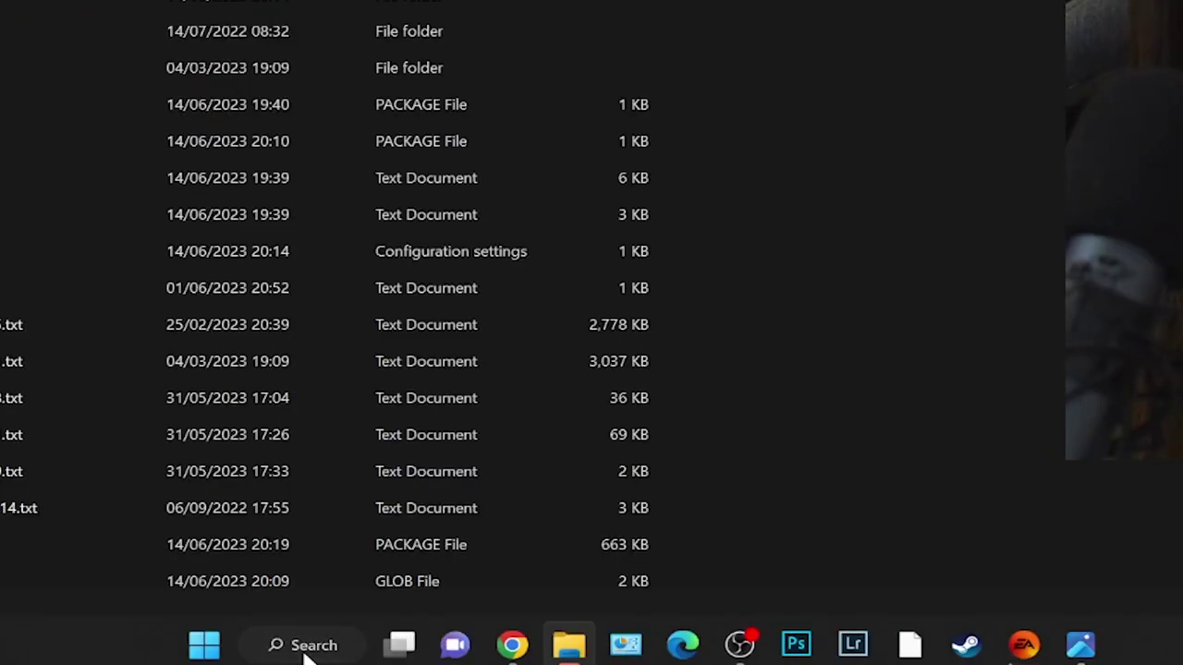
pyautogui.click(331, 647)
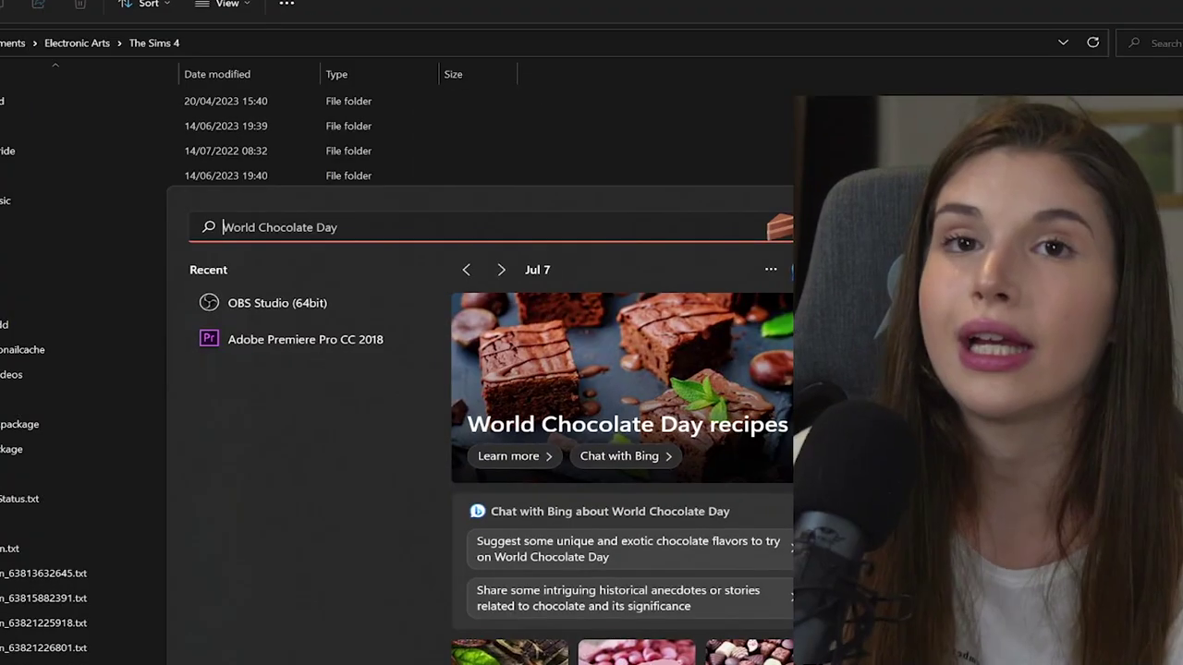
pyautogui.write('tray')
pyautogui.press('BackSpace')
pyautogui.press('BackSpace')
pyautogui.press('BackSpace')
pyautogui.press('BackSpace')
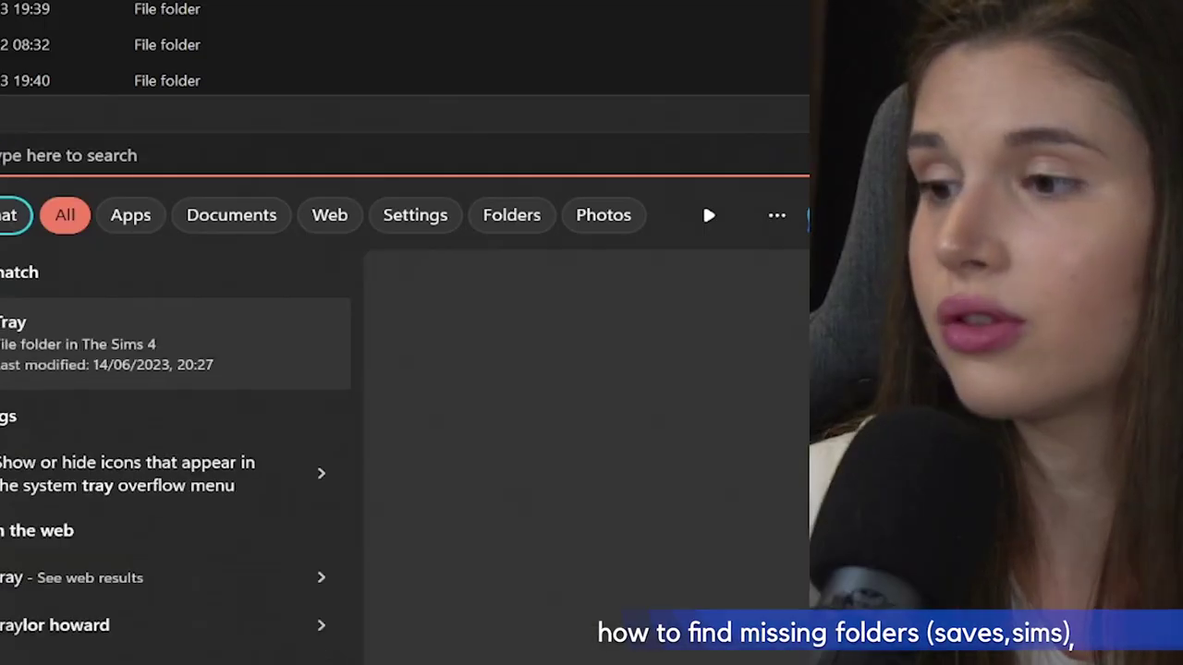
pyautogui.write('tra')
pyautogui.write('y')
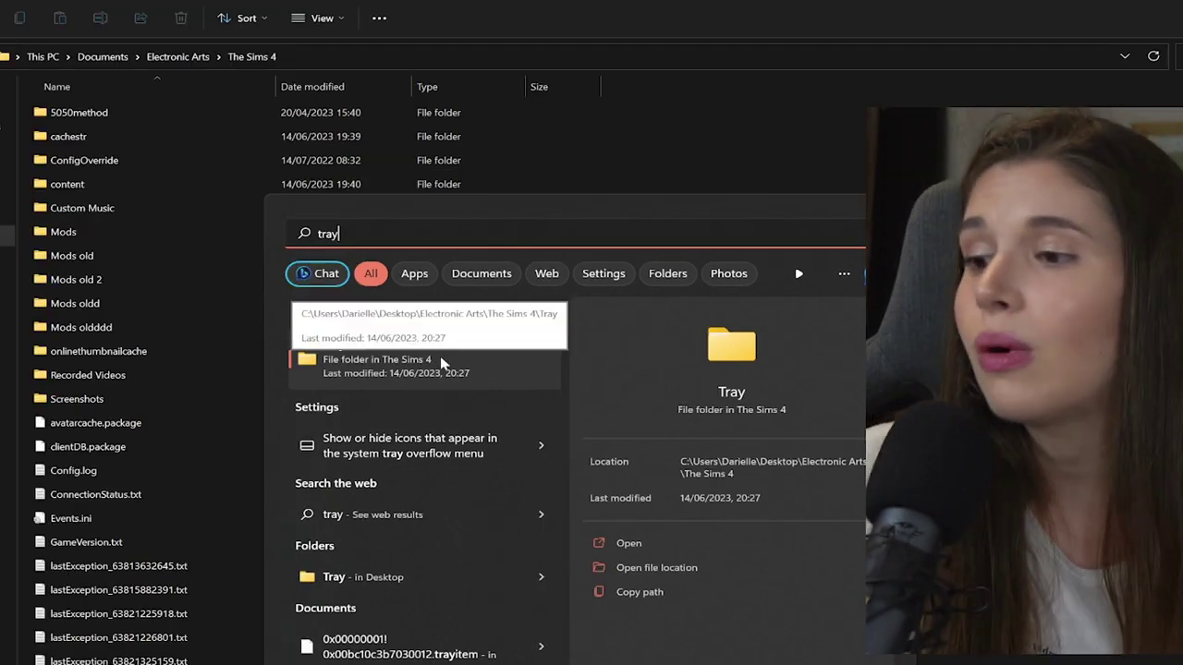
# Open the file location of the found Tray folder and copy the folder.
pyautogui.rightClick(447, 368)
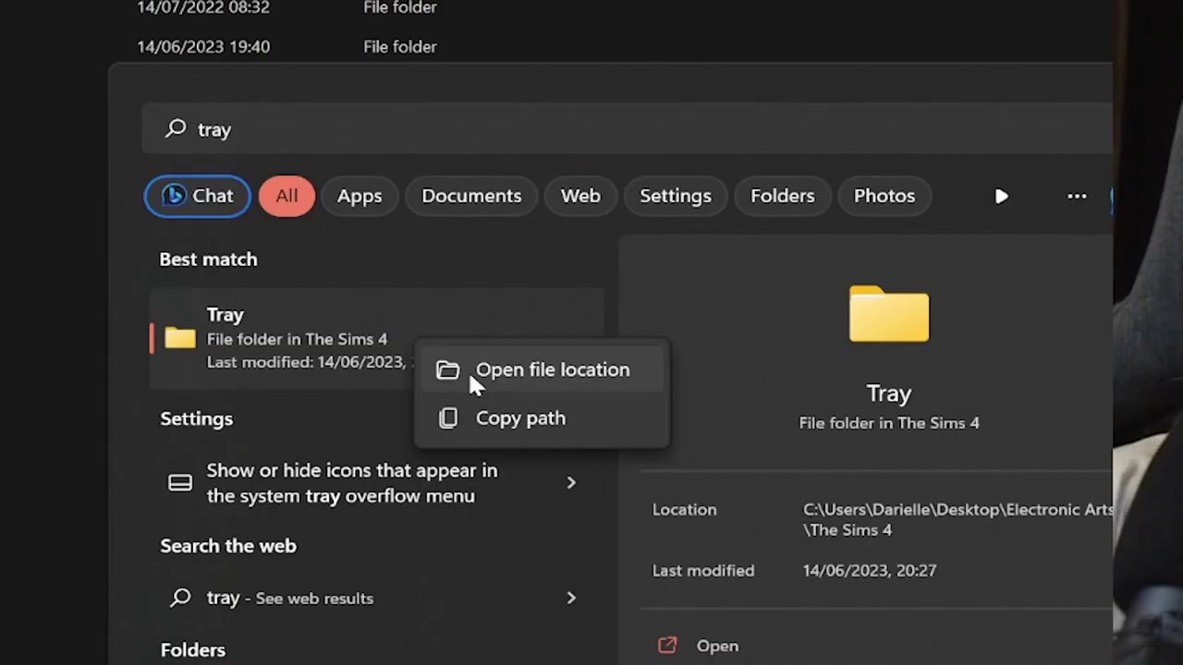
pyautogui.click(482, 378)
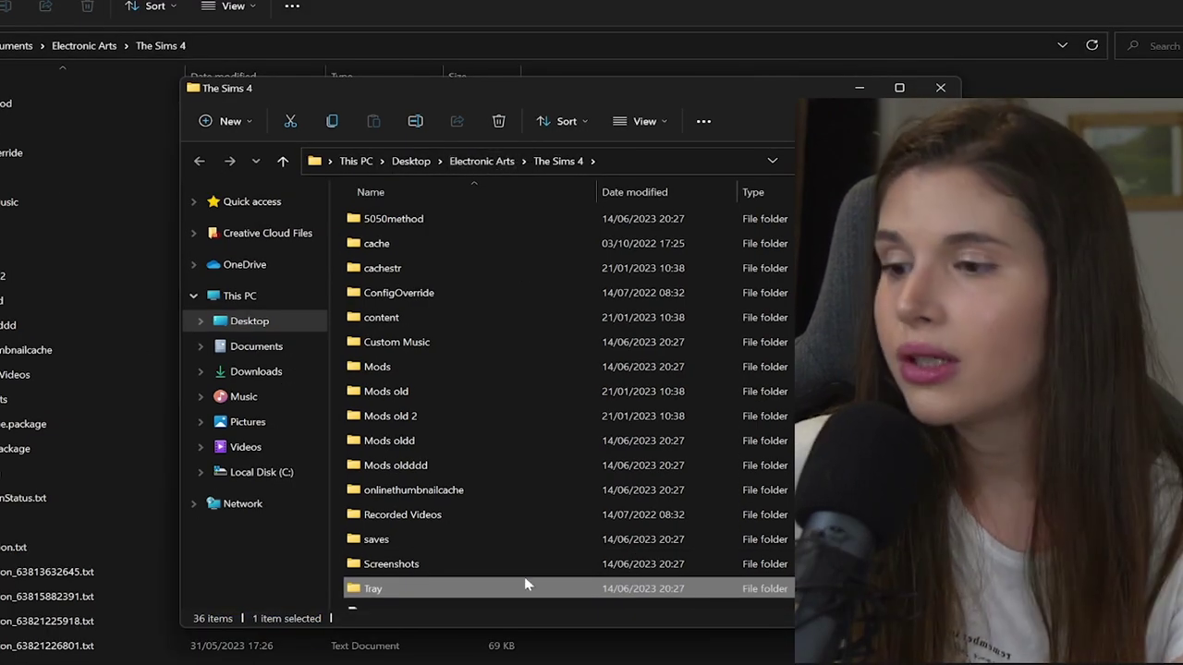
pyautogui.rightClick(528, 596)
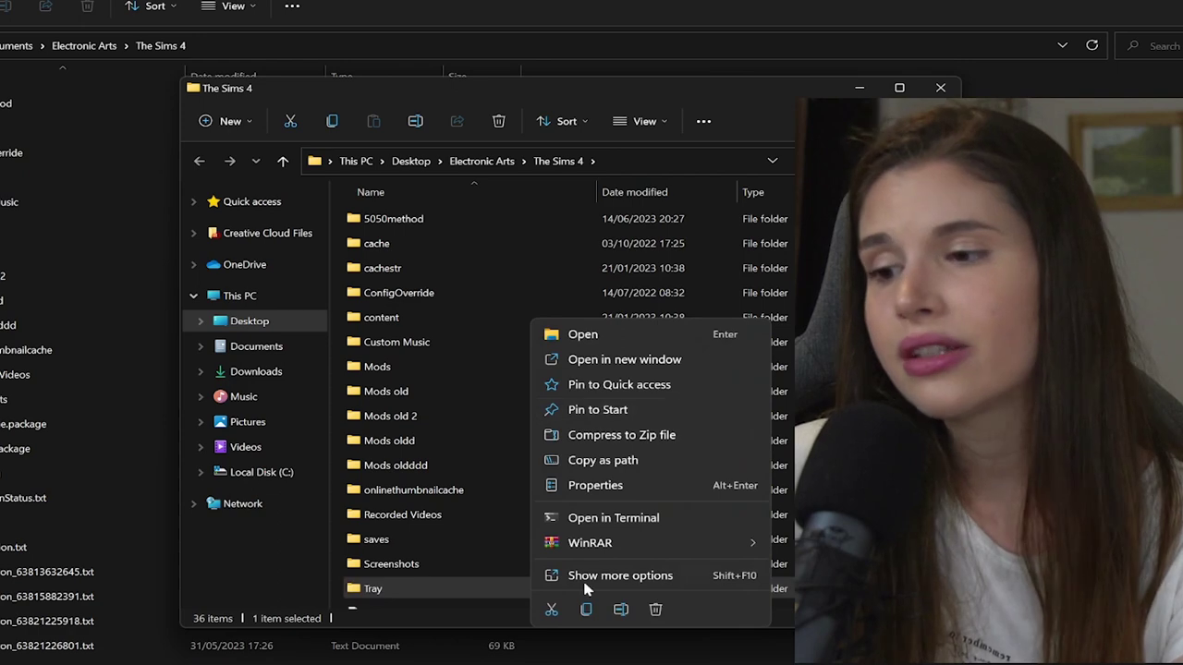
pyautogui.click(587, 611)
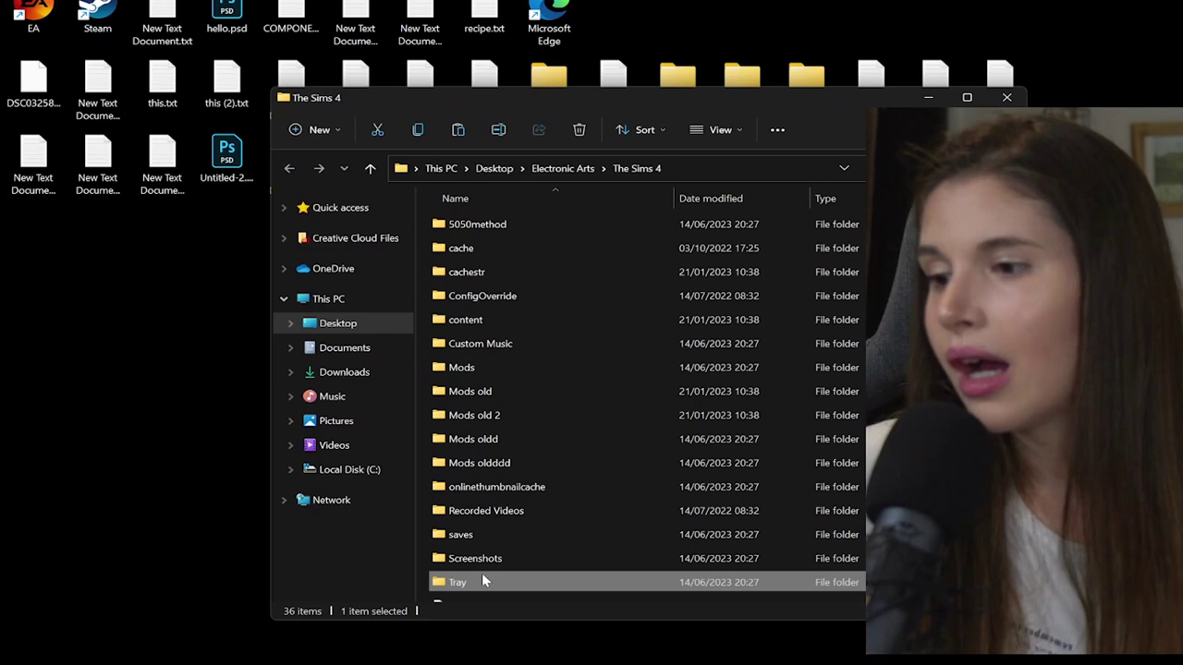
pyautogui.rightClick(482, 580)
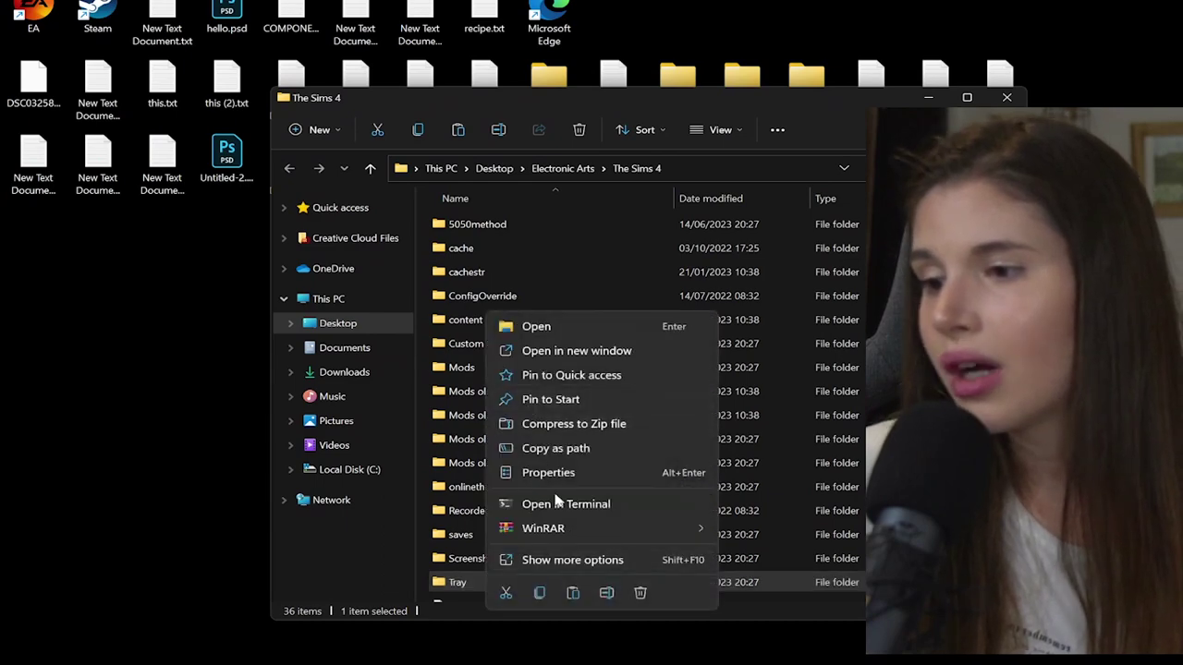
pyautogui.click(542, 594)
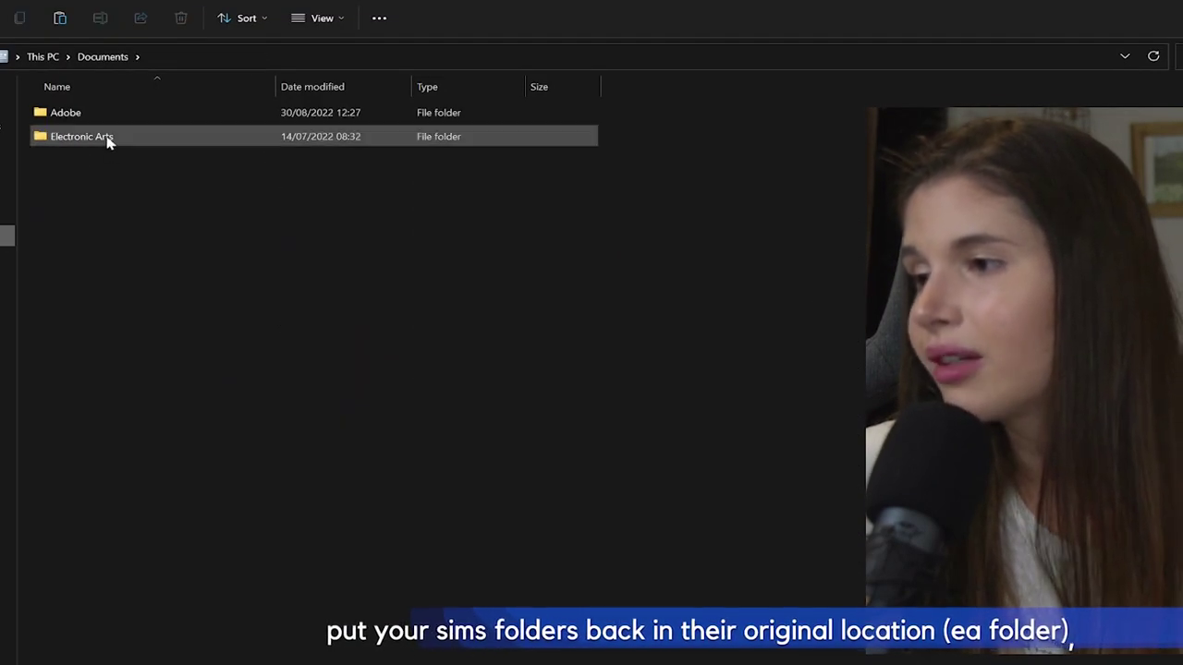
# Paste the Tray folder into The Sims 4 folder under Electronic Arts in Documents.
pyautogui.doubleClick(108, 138)
pyautogui.doubleClick(116, 118)
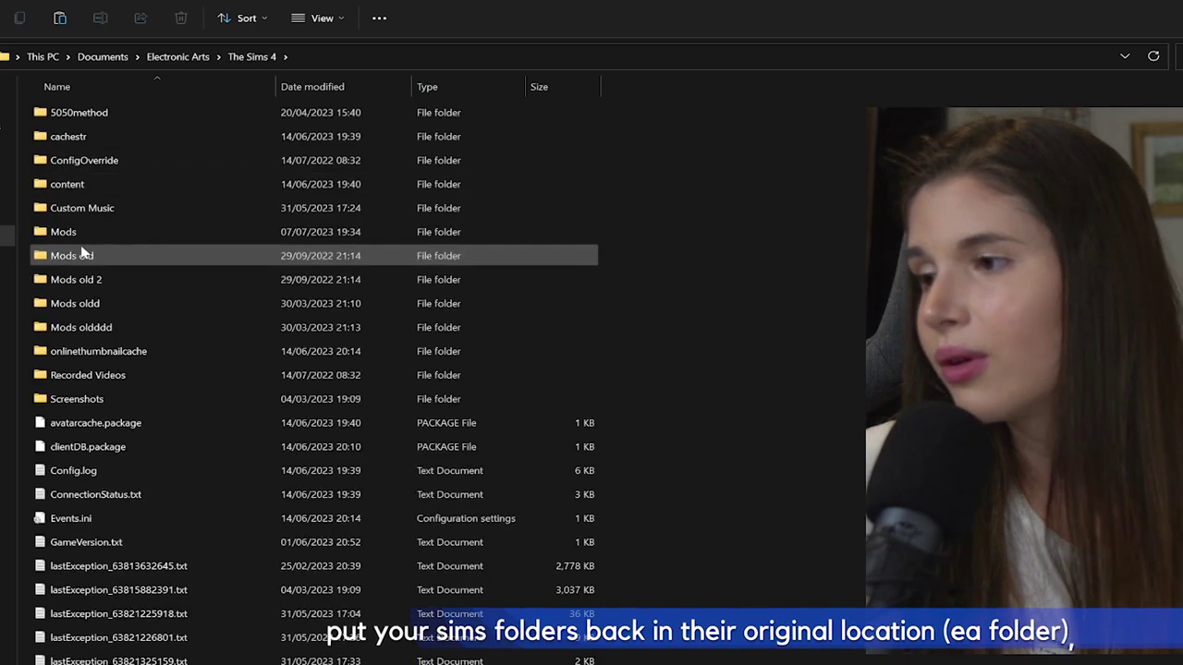
pyautogui.rightClick(767, 280)
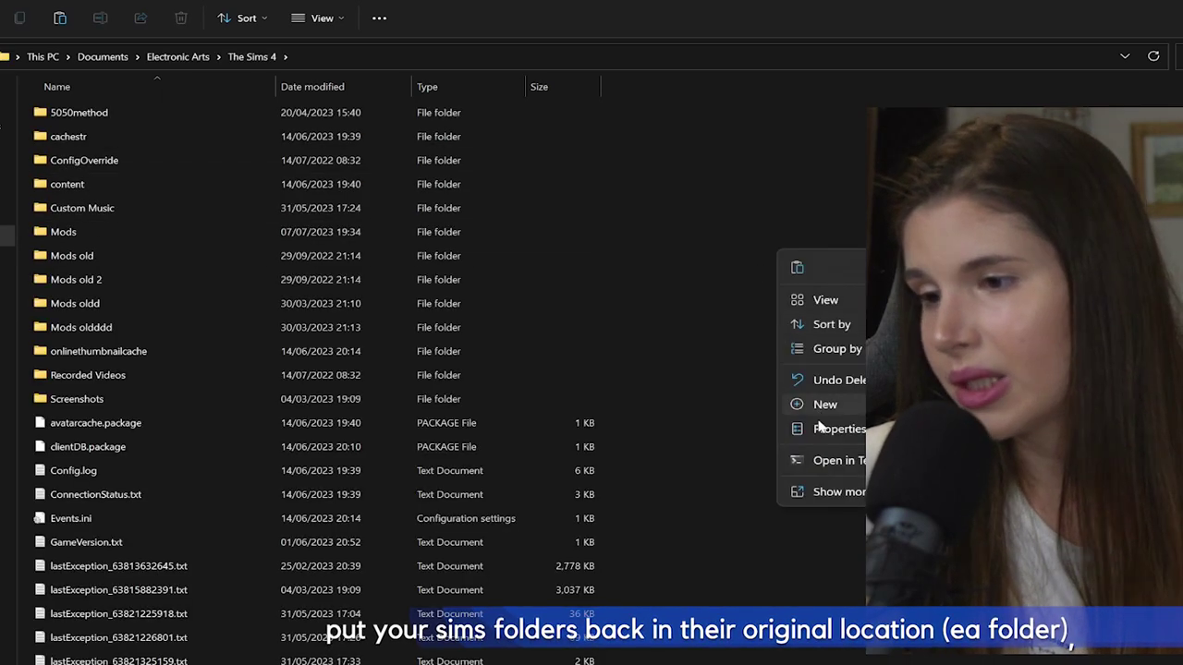
pyautogui.click(844, 401)
pyautogui.press('Escape')
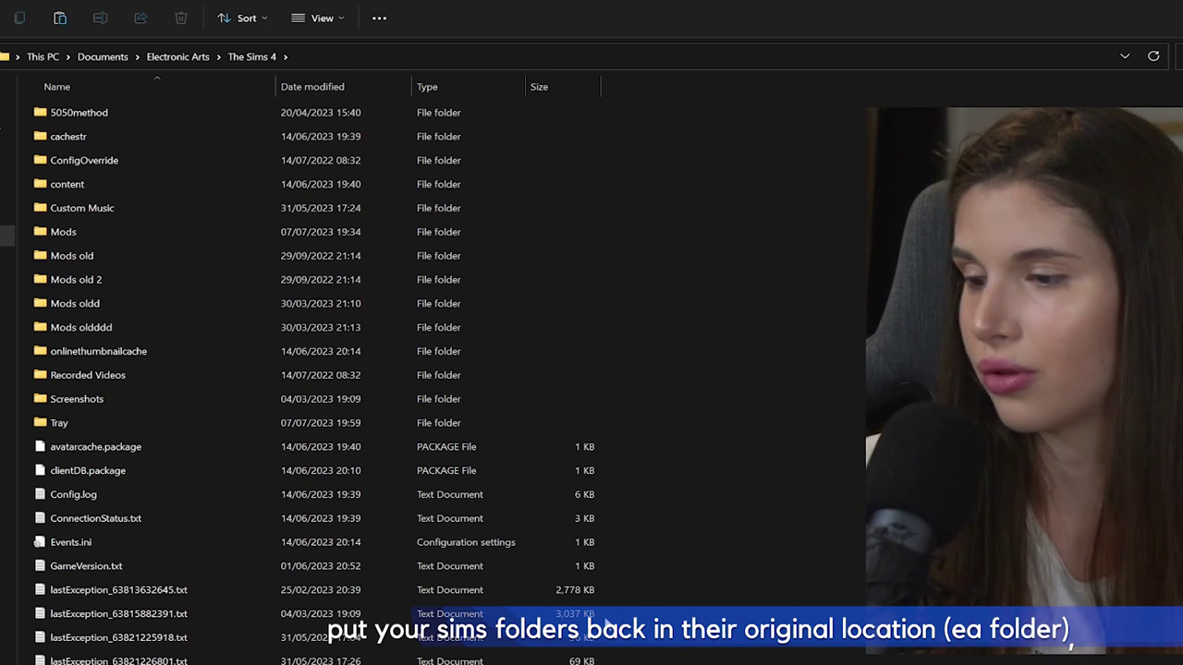
# Search the computer for "saves" and open the file location of the folder found in The Sims 4.
pyautogui.press('super')
pyautogui.write('sav')
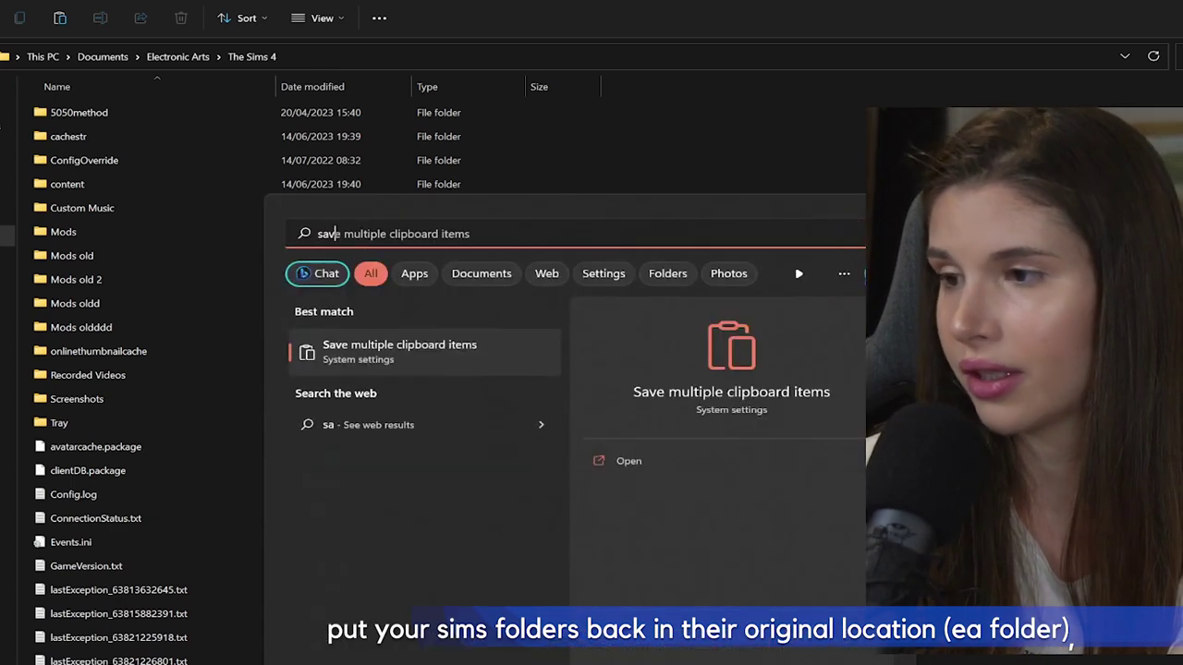
pyautogui.write('es')
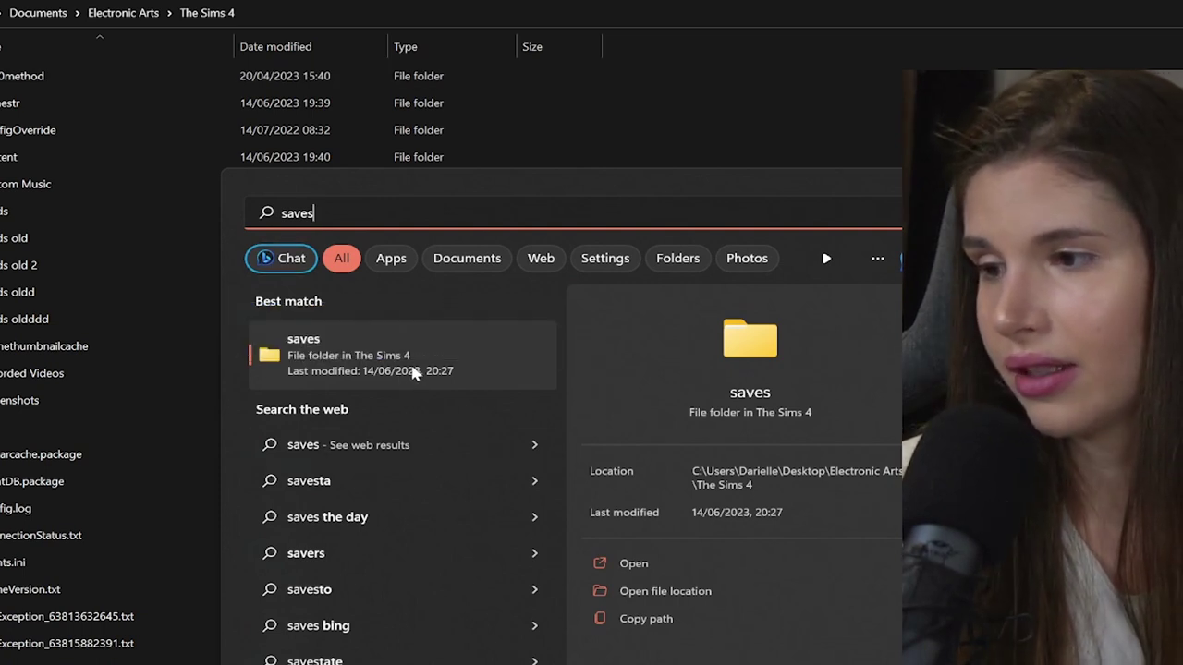
pyautogui.rightClick(413, 371)
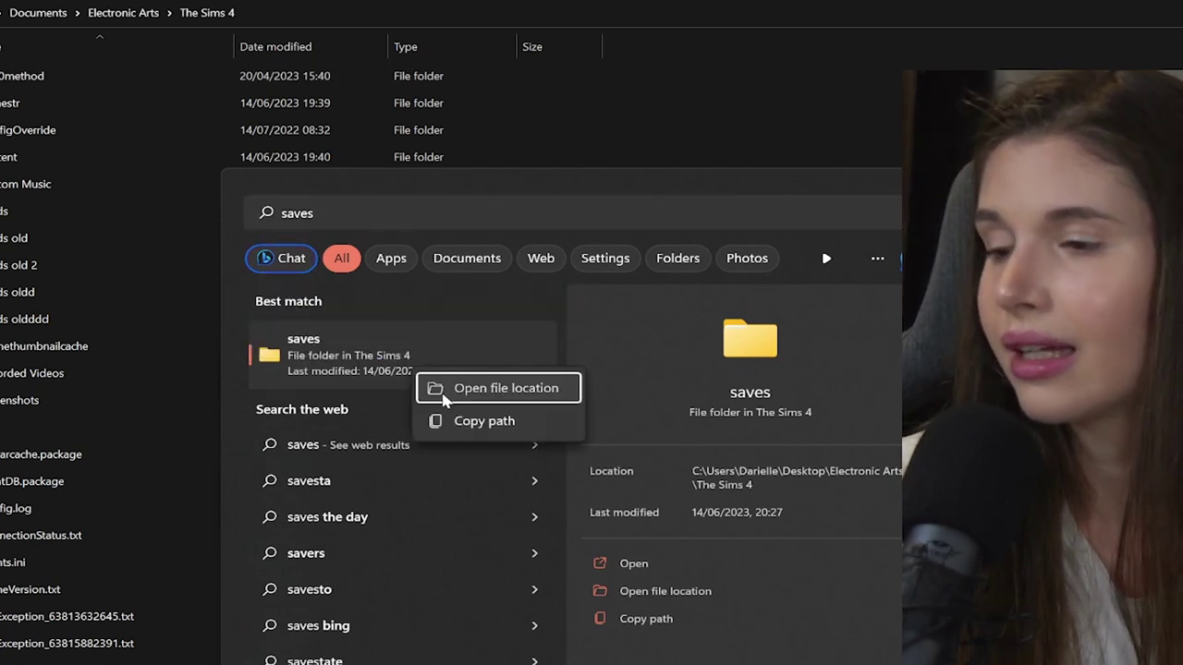
pyautogui.click(504, 388)
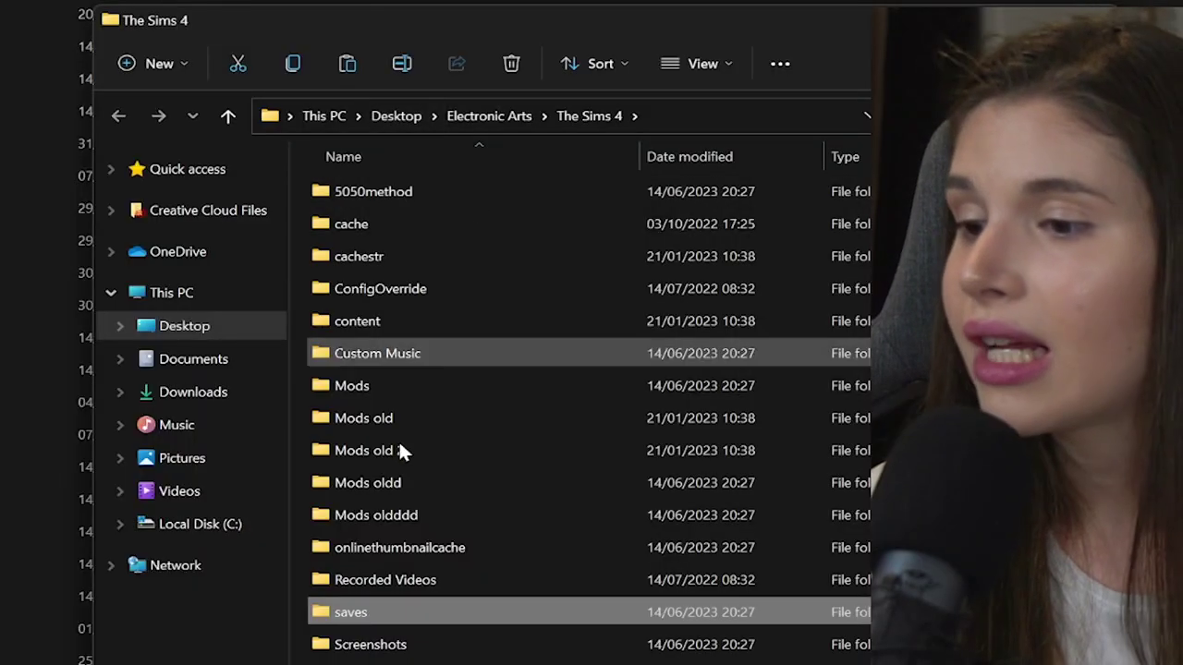
# Copy the saves folder into Documents > Electronic Arts > The Sims 4 and select the Tray folder there.
pyautogui.rightClick(383, 614)
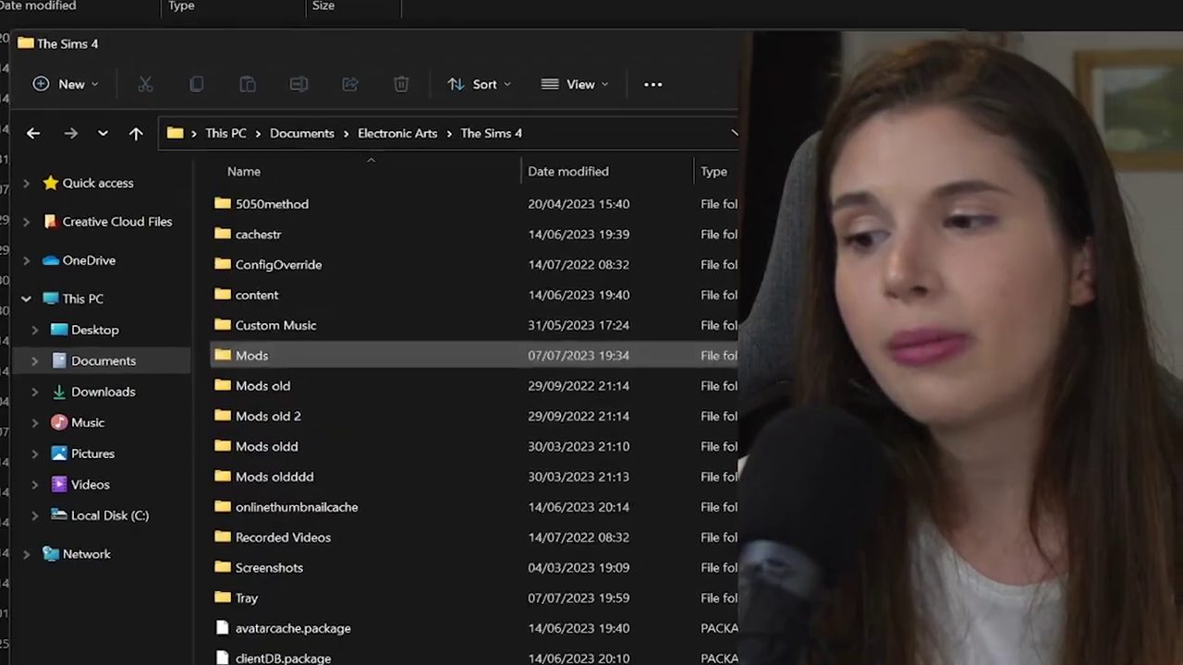
pyautogui.hotkey('ctrl', 'v')
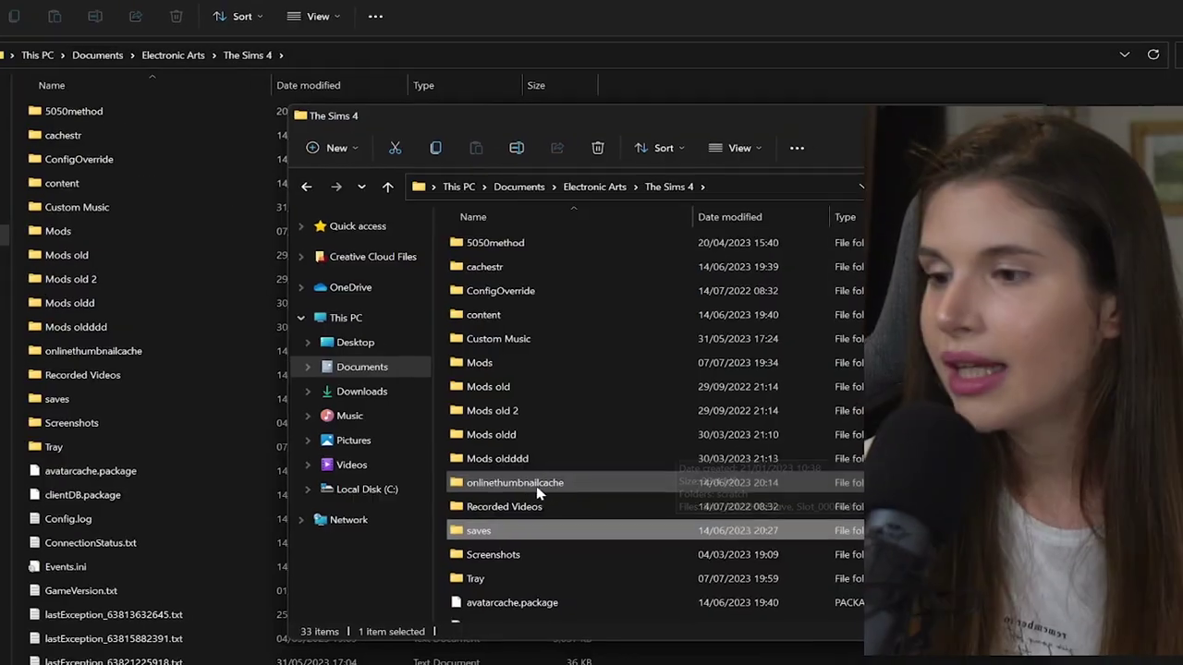
pyautogui.click(425, 446)
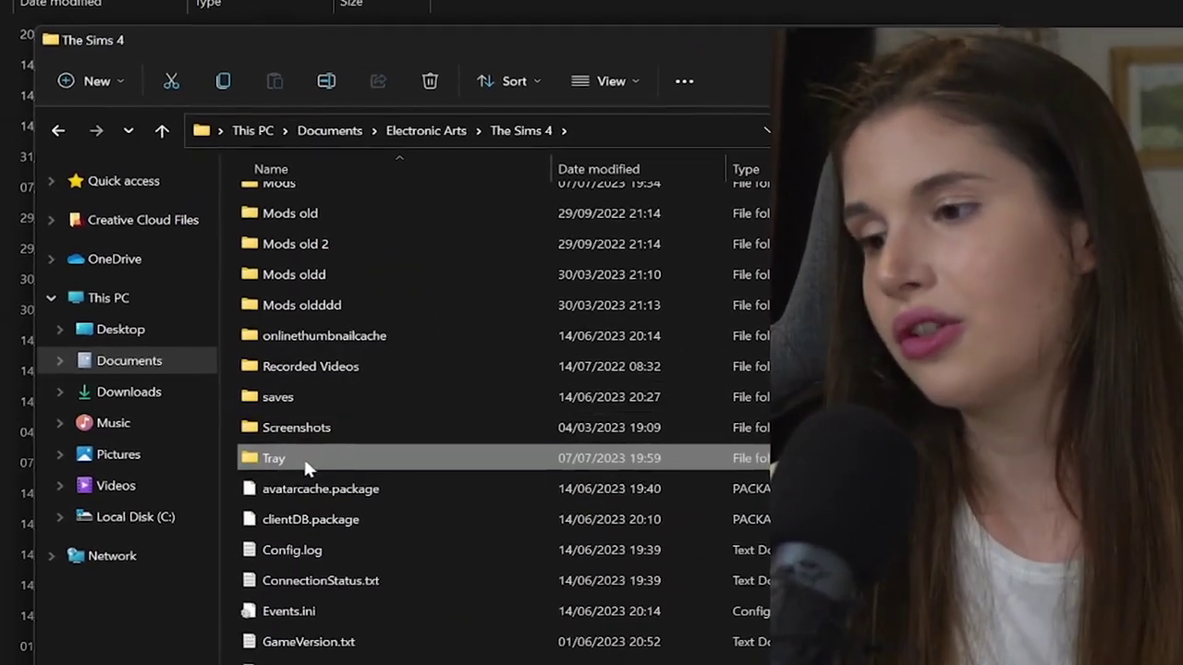